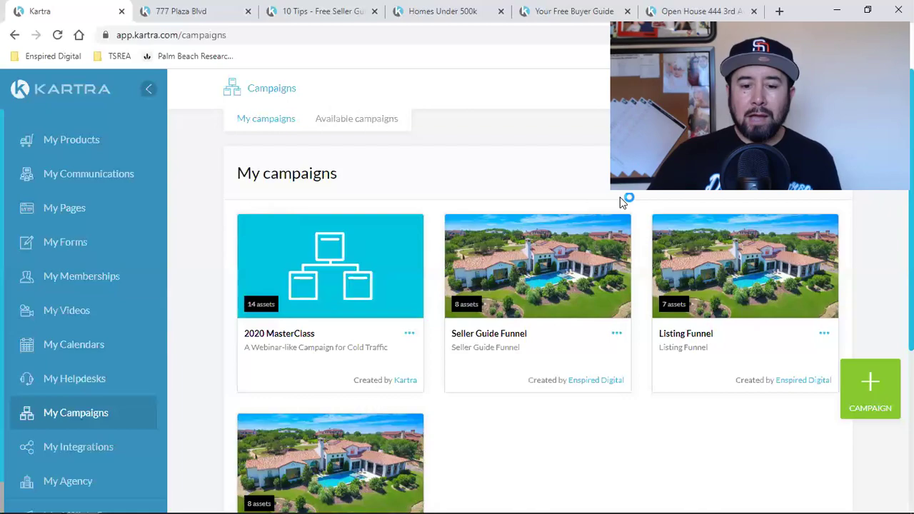
# Preview the 777 Plaza Blvd property page and its email opt-in form, then move to the 10 Tips page
pyautogui.click(213, 8)
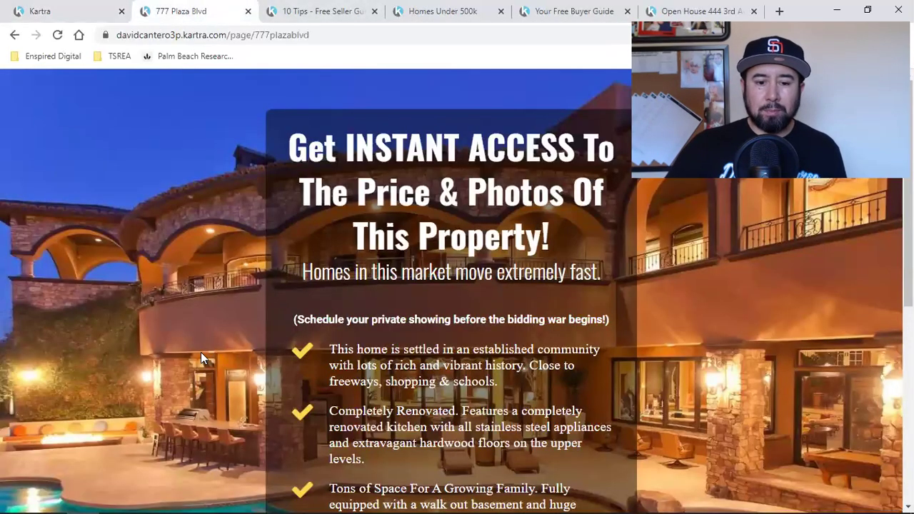
pyautogui.scroll(-5, 201, 352)
pyautogui.scroll(5, 200, 352)
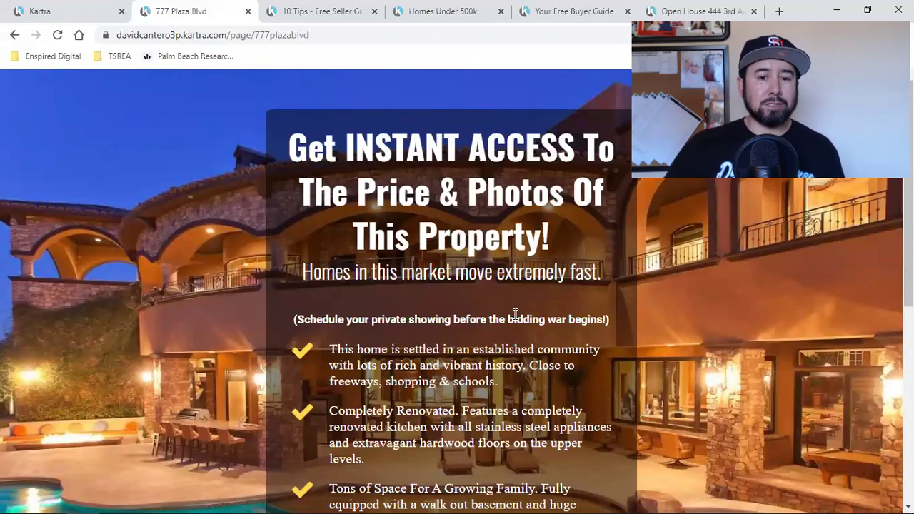
pyautogui.scroll(-4, 519, 313)
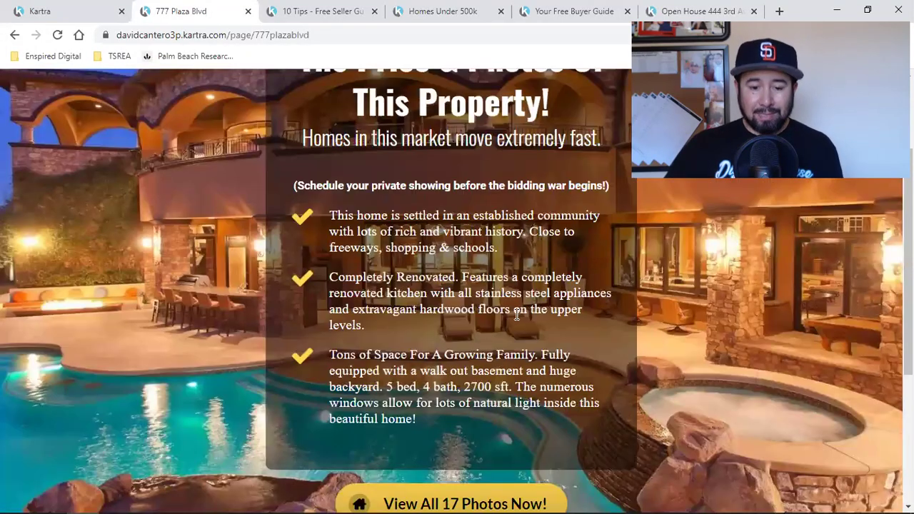
pyautogui.click(483, 384)
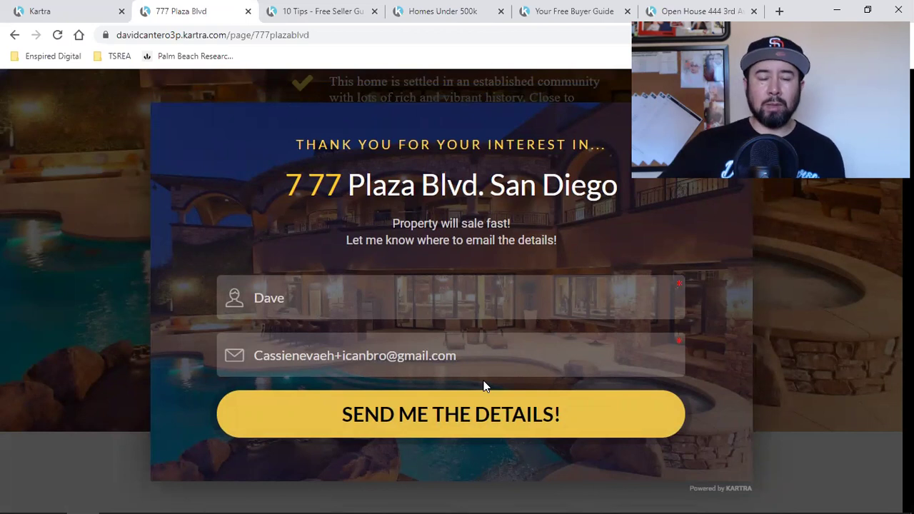
pyautogui.click(303, 10)
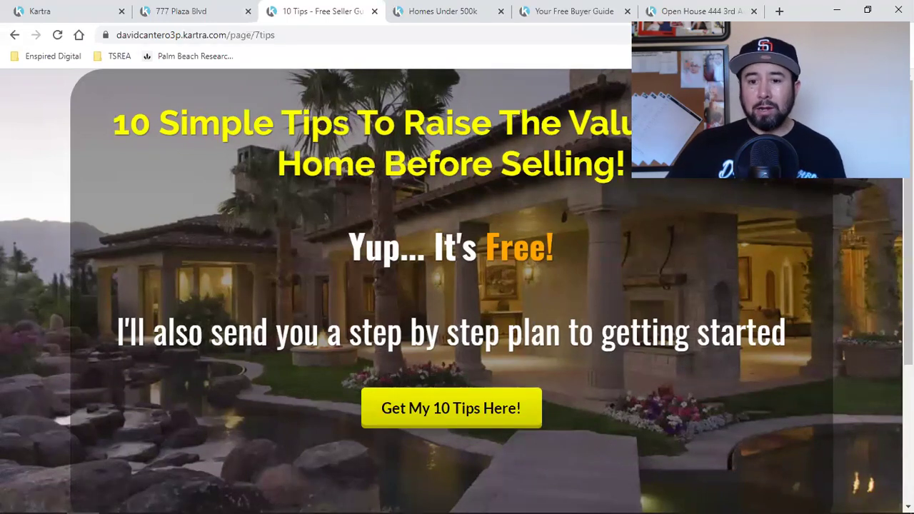
# Highlight the 10 Tips headline, then bring up its opt-in form with name and e-mail prefilled
pyautogui.moveTo(116, 111); pyautogui.dragTo(696, 189)
pyautogui.click(770, 272)
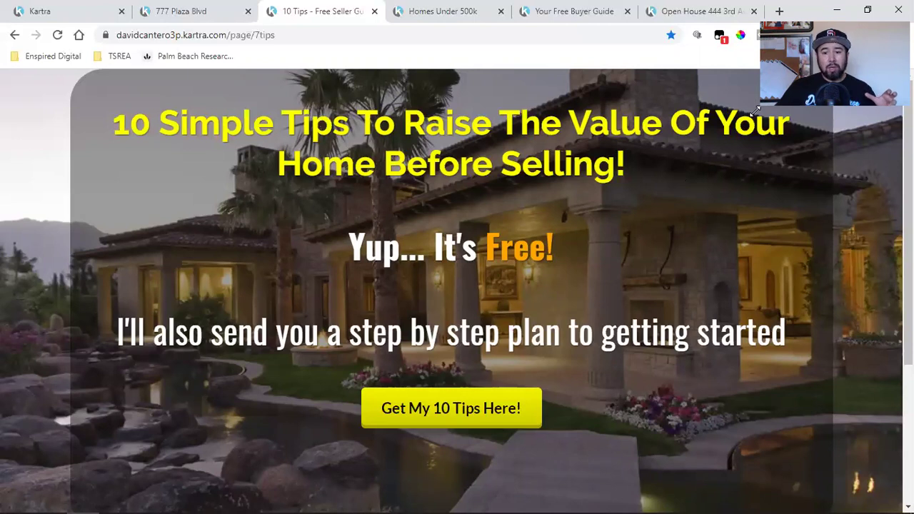
pyautogui.moveTo(756, 111); pyautogui.dragTo(653, 166)
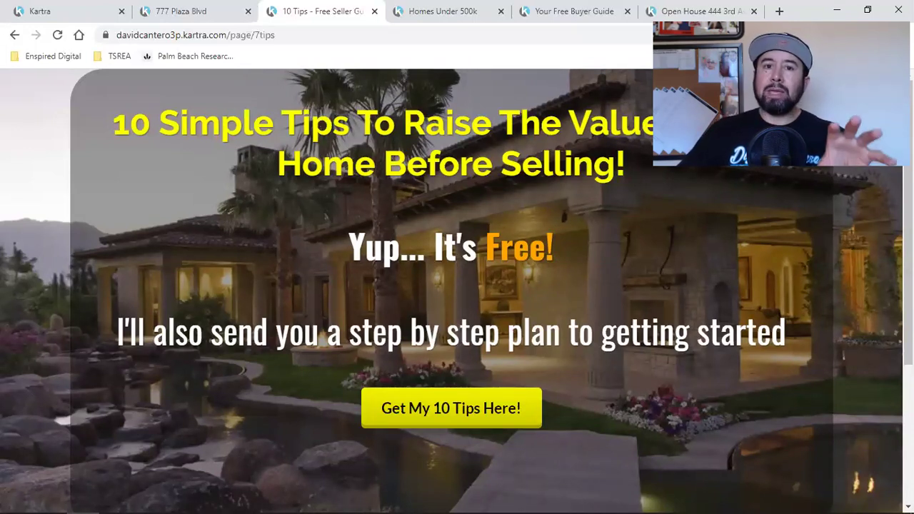
pyautogui.click(485, 408)
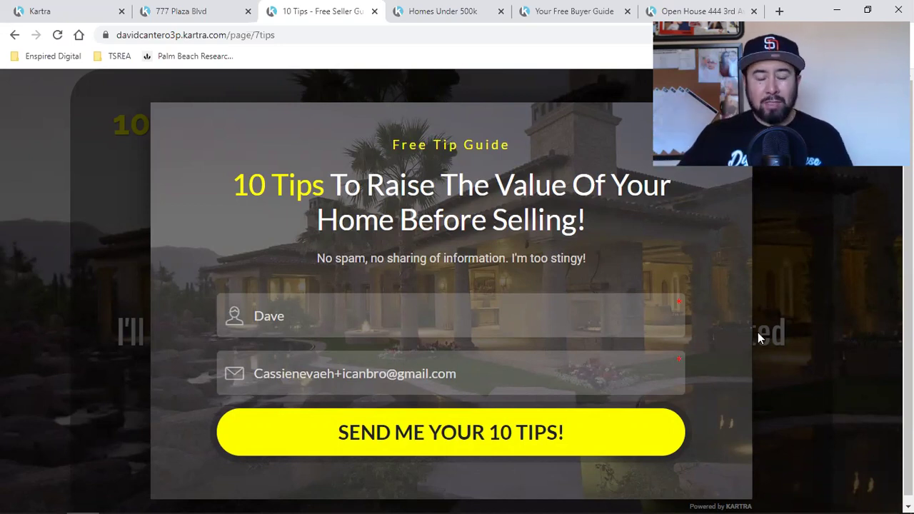
# Dismiss the 10 Tips opt-in popup and switch to the San Diego Homes Under 500k page
pyautogui.click(791, 318)
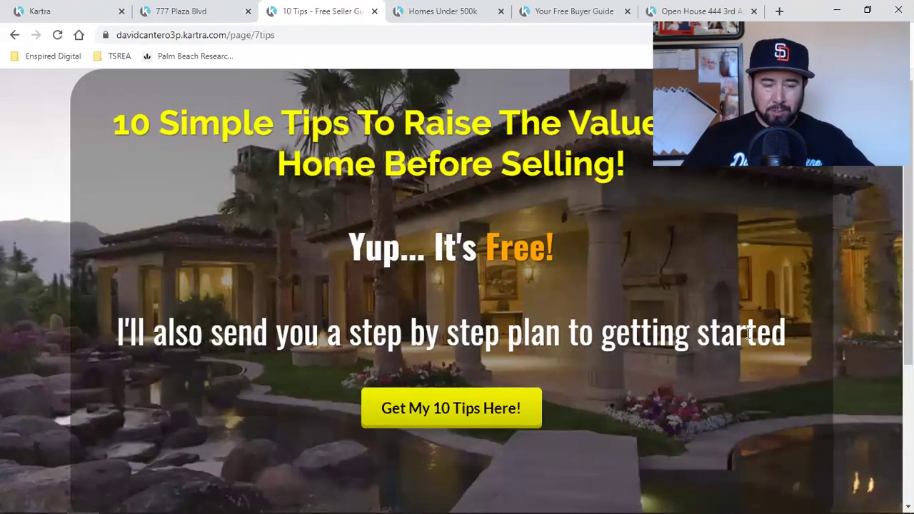
pyautogui.click(457, 10)
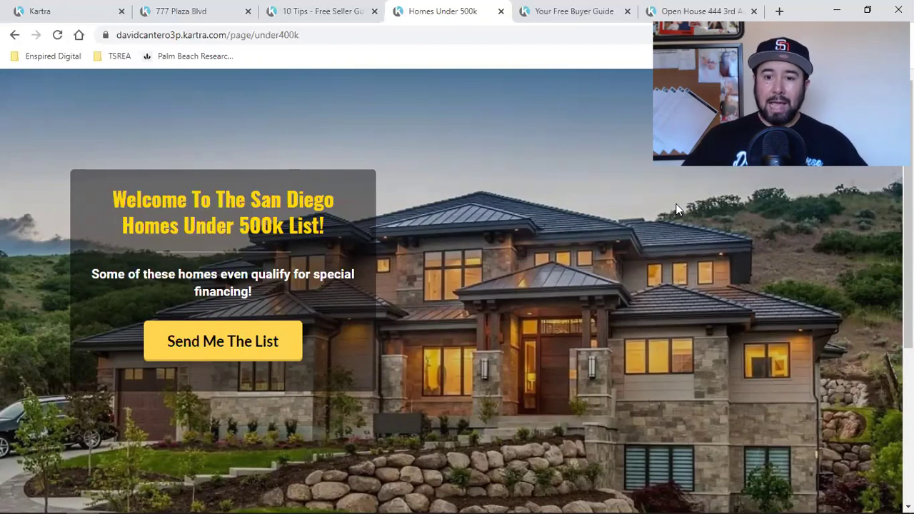
# Show a sponsored-ad example in the Facebook news feed via Enspired Digital, then return to Homes Under 500k
pyautogui.click(776, 13)
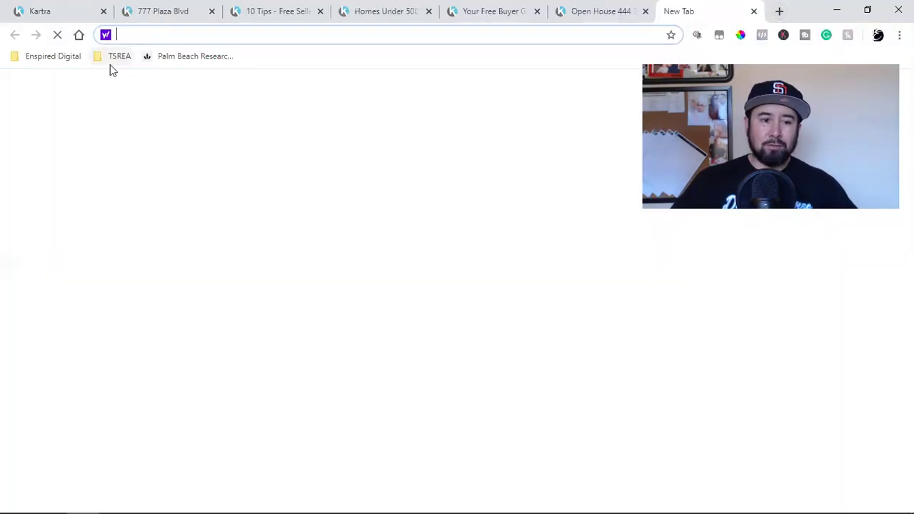
pyautogui.click(347, 253)
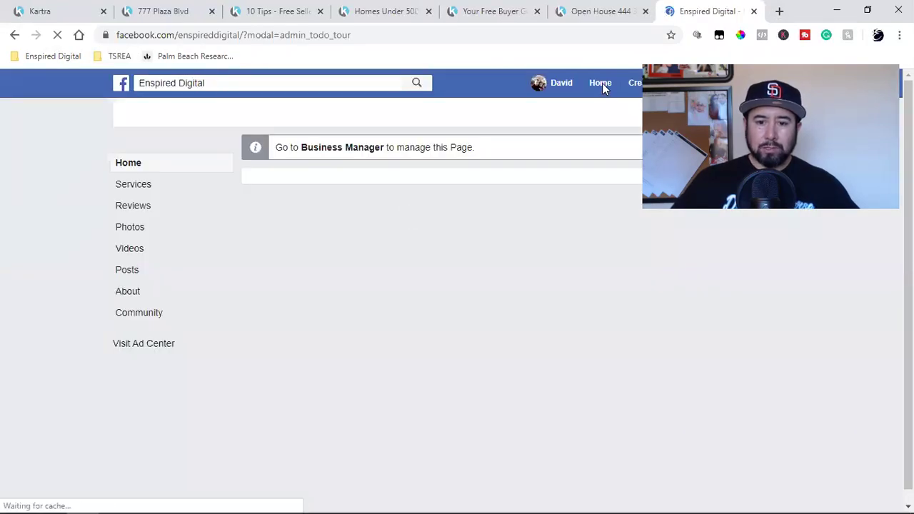
pyautogui.click(602, 83)
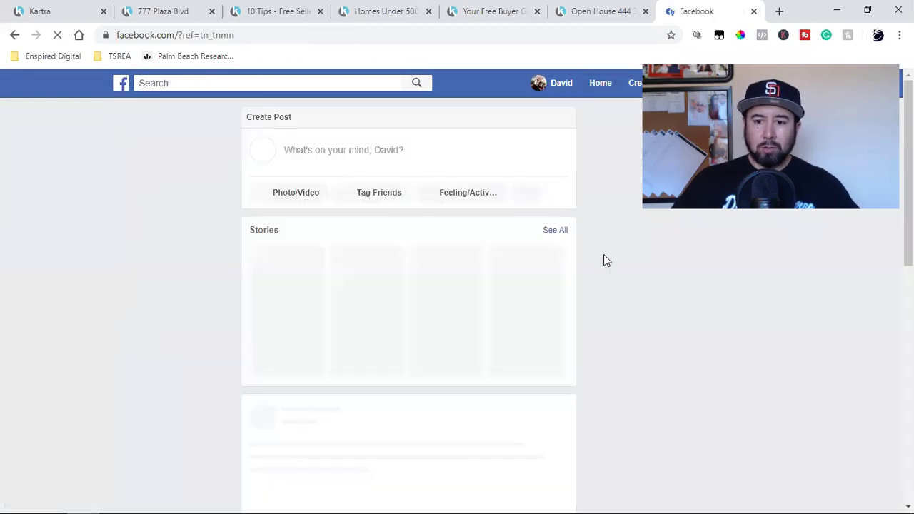
pyautogui.scroll(-5, 585, 258)
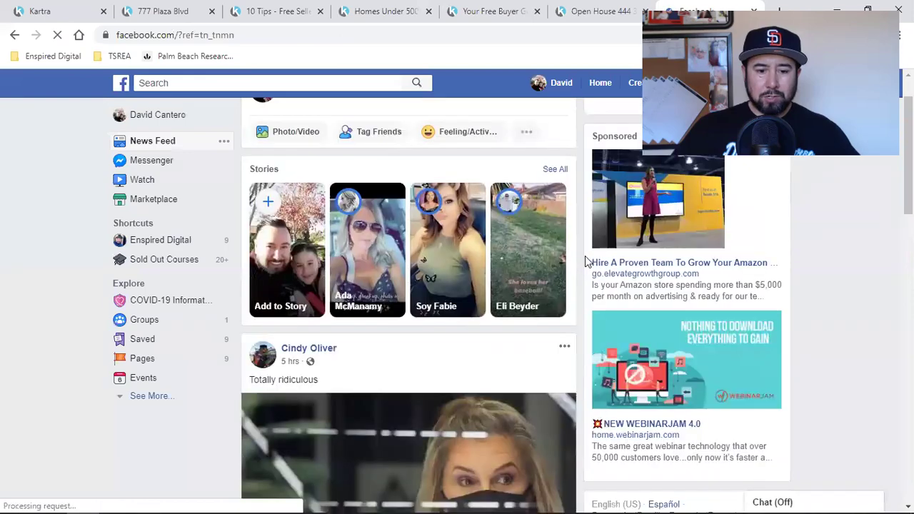
pyautogui.scroll(-9, 584, 258)
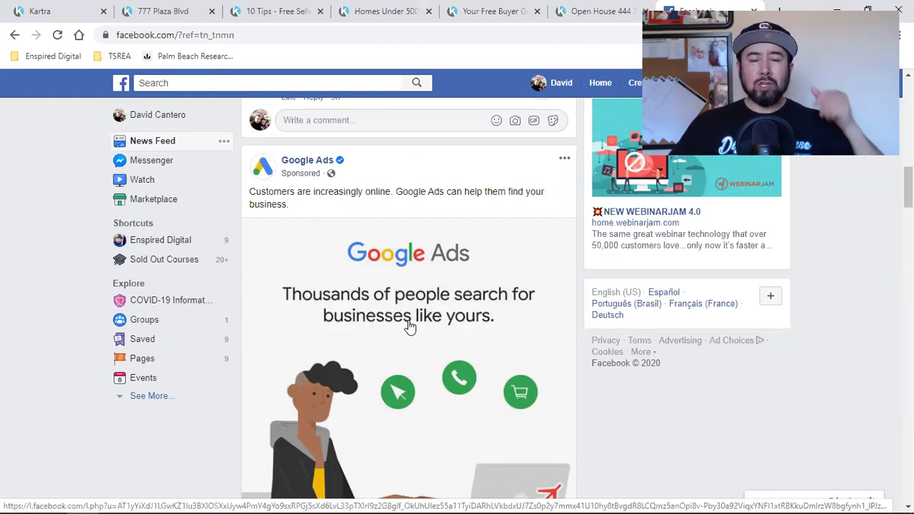
pyautogui.scroll(-2, 408, 326)
pyautogui.scroll(-2, 457, 333)
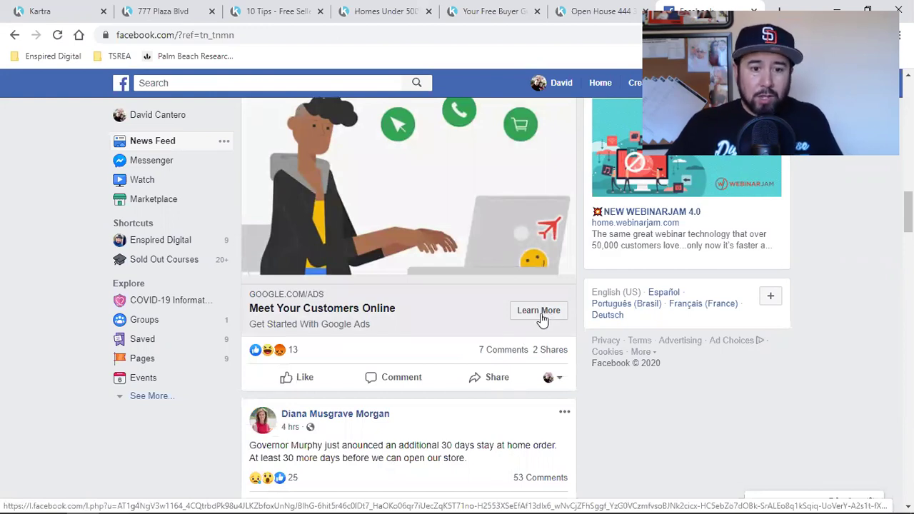
pyautogui.click(388, 11)
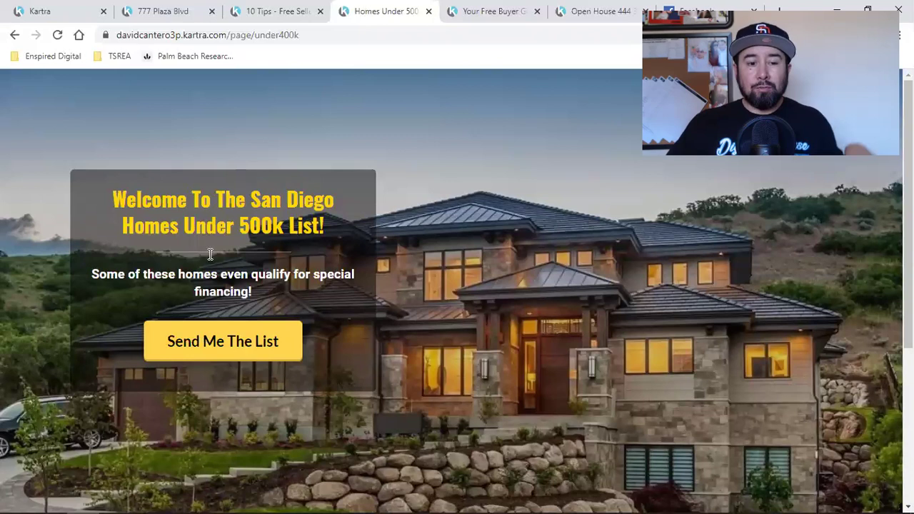
# Highlight the 500k List headline wording, then open the 'Homes Under $500k On The Way!' signup form
pyautogui.moveTo(207, 222); pyautogui.dragTo(346, 227)
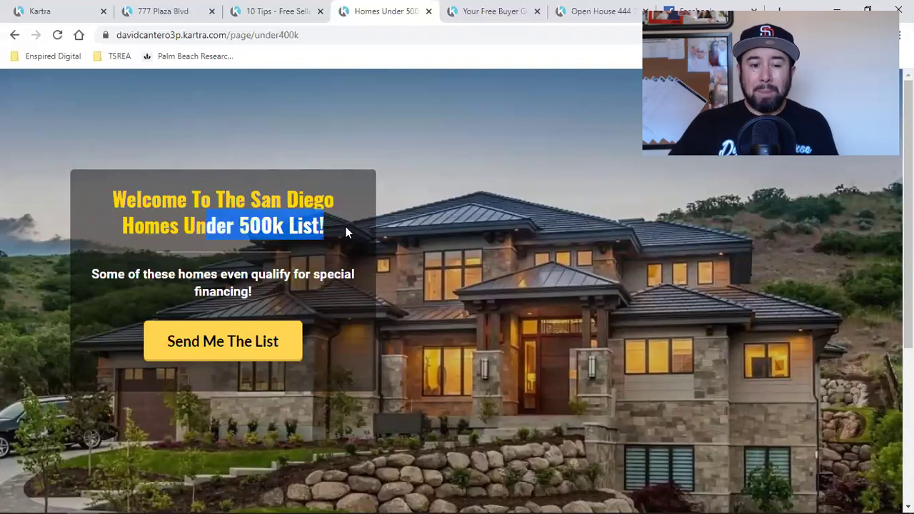
pyautogui.click(522, 253)
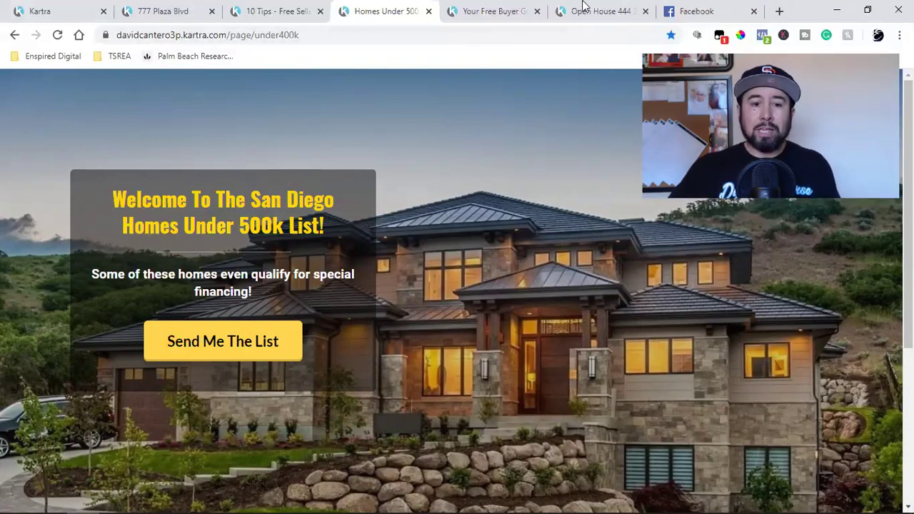
pyautogui.click(279, 11)
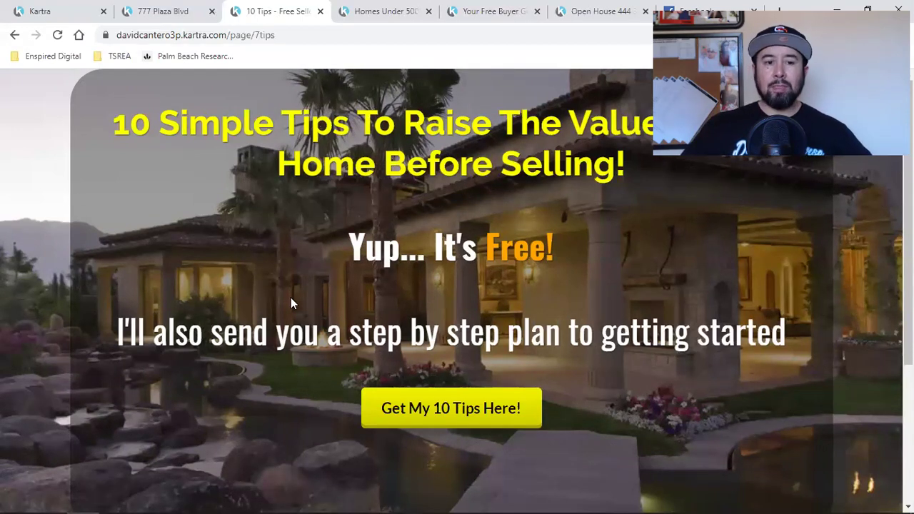
pyautogui.click(404, 5)
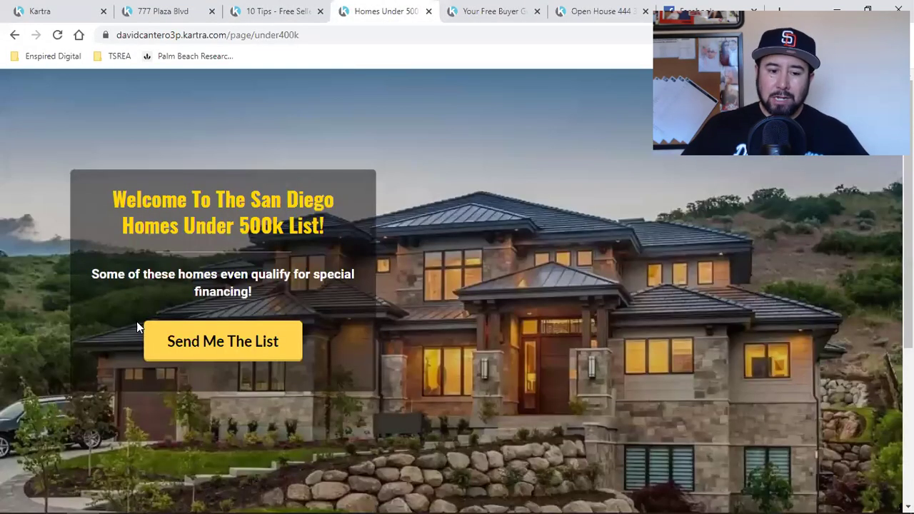
pyautogui.click(174, 330)
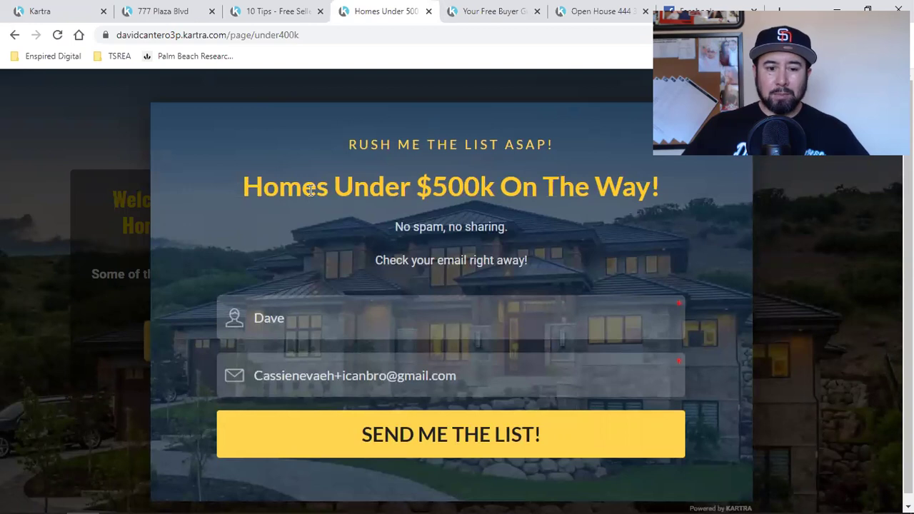
# Highlight the Homes Under $500k popup heading, then switch to the Your Free Buyer Guide page
pyautogui.moveTo(317, 187); pyautogui.dragTo(621, 187)
pyautogui.click(675, 264)
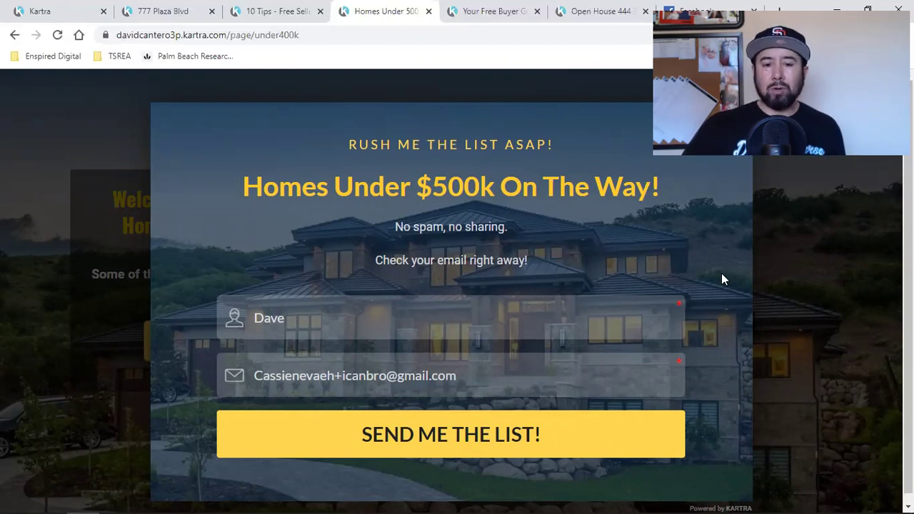
pyautogui.click(467, 7)
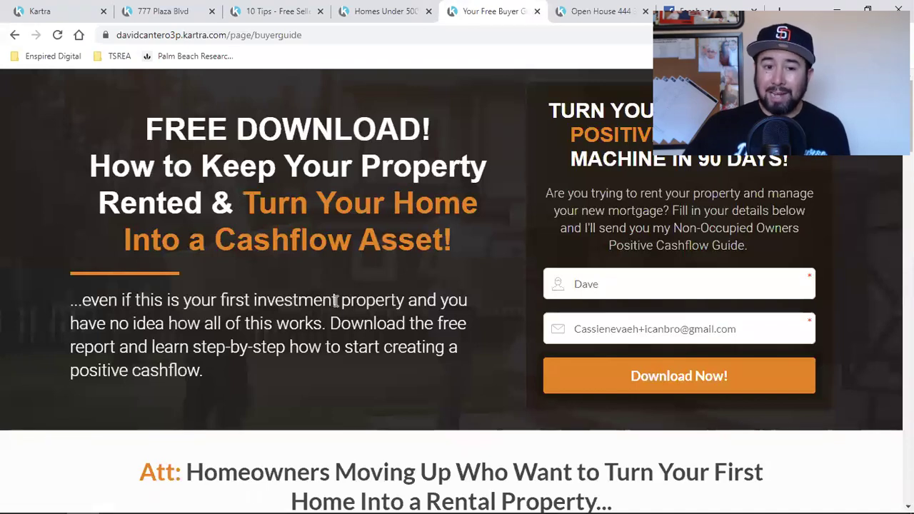
# Cycle through the preview tabs to the 777 Plaza Blvd page and dismiss its RSVP popup
pyautogui.click(243, 7)
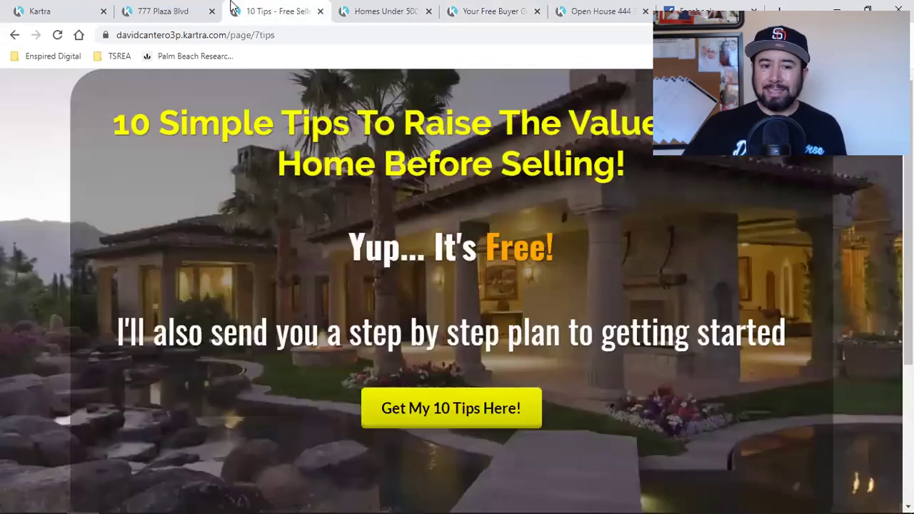
pyautogui.click(600, 11)
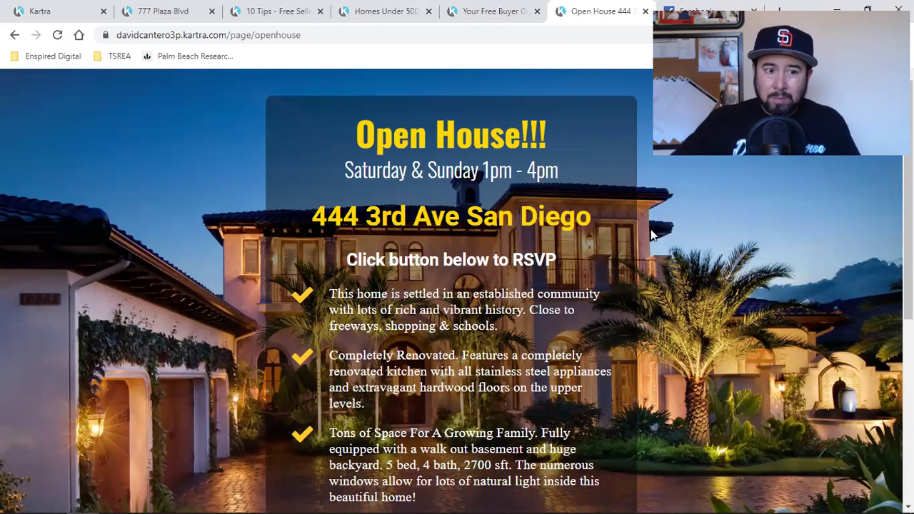
pyautogui.click(178, 11)
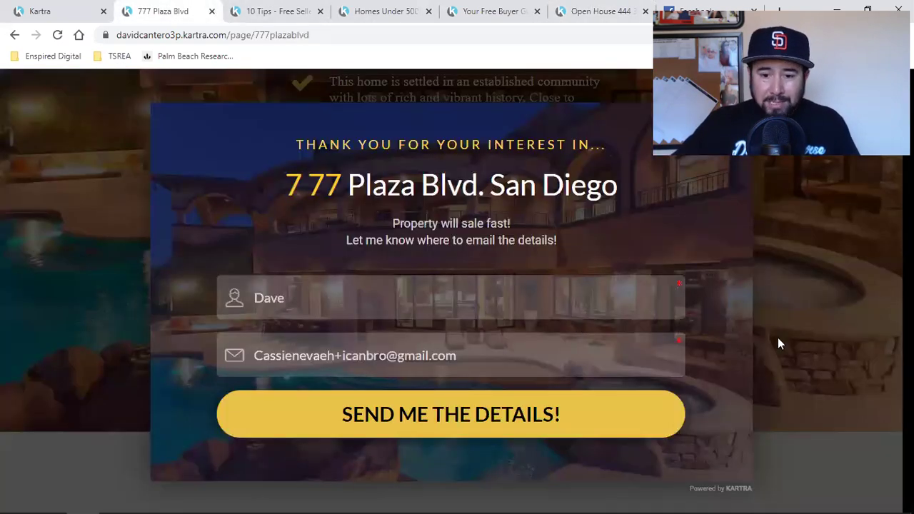
pyautogui.click(779, 337)
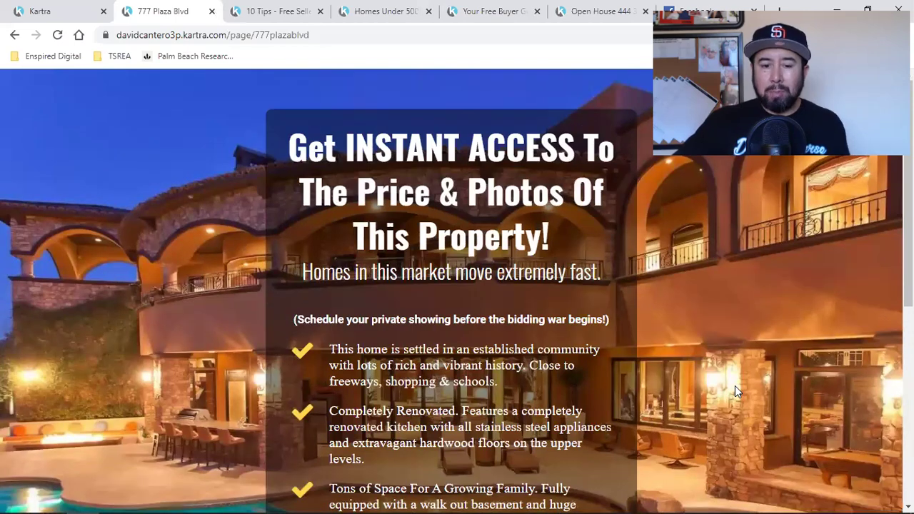
pyautogui.scroll(-5, 734, 385)
# Open the RSVP form on the 444 3rd Ave open house page, then go back to Kartra
pyautogui.click(596, 10)
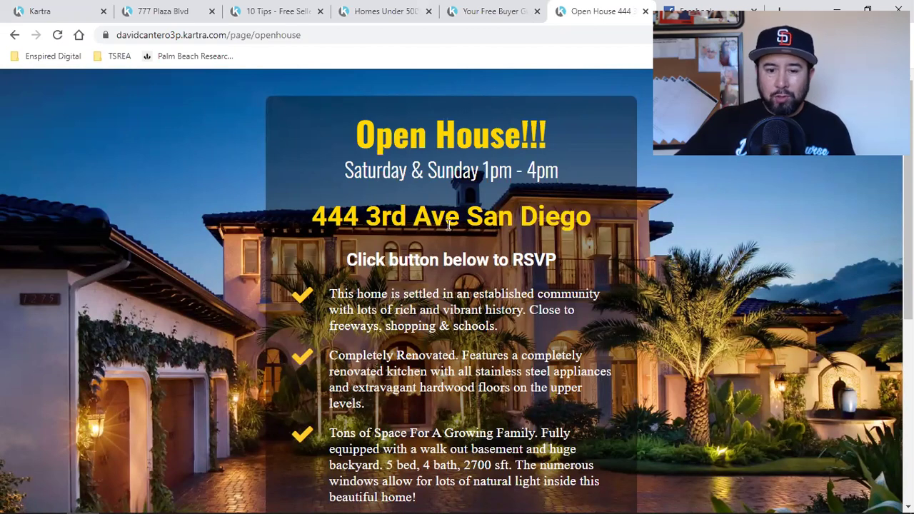
pyautogui.scroll(-2, 625, 280)
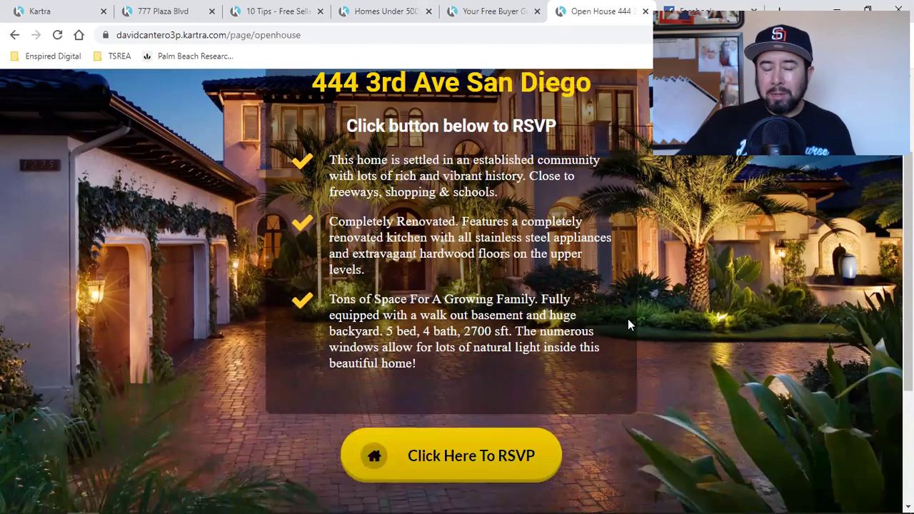
pyautogui.click(379, 446)
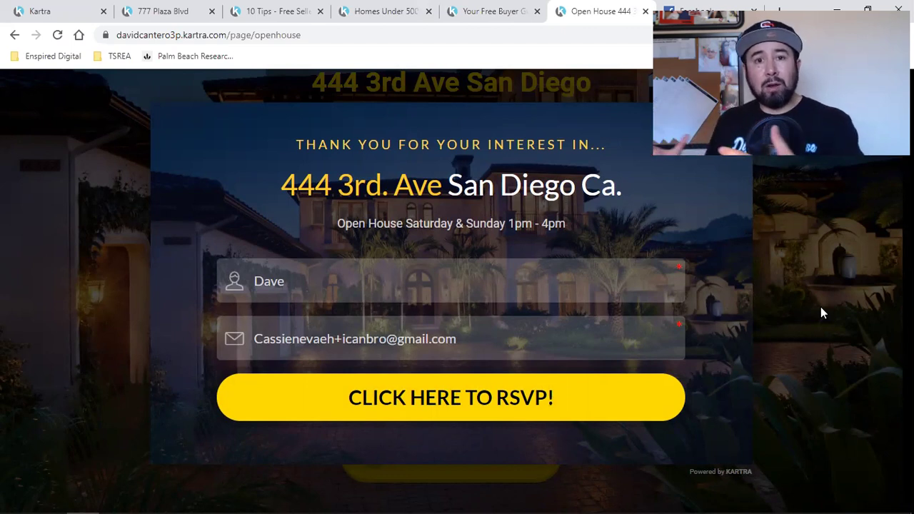
pyautogui.click(43, 11)
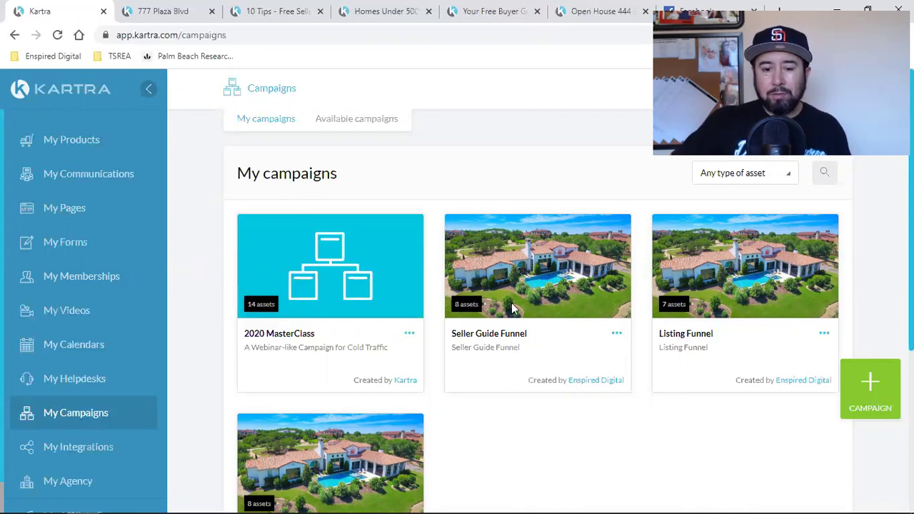
# Close the 10 Tips, 777 Plaza Blvd and Homes Under 500k preview tabs
pyautogui.scroll(-2, 511, 303)
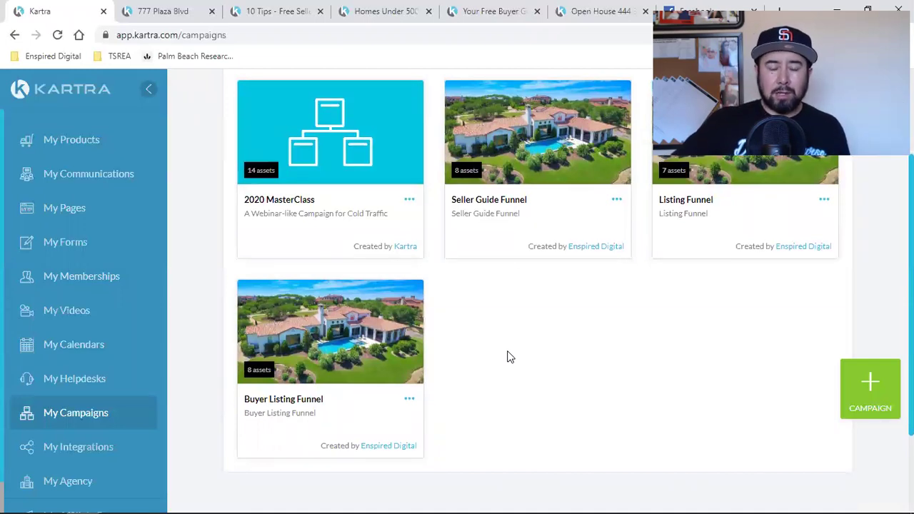
pyautogui.scroll(2, 512, 357)
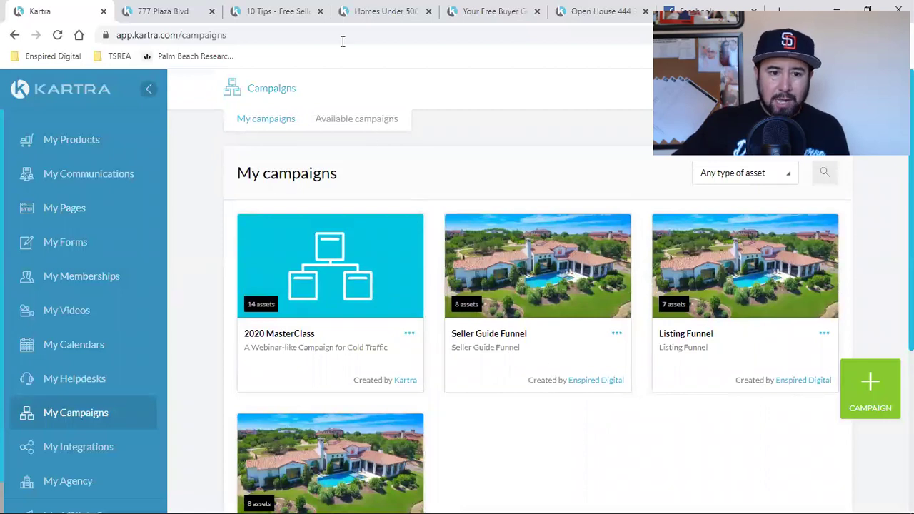
pyautogui.click(320, 11)
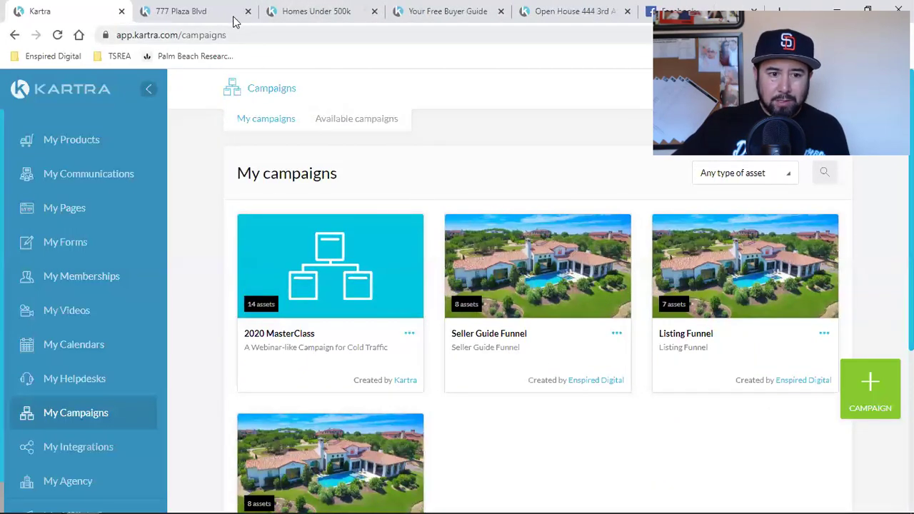
pyautogui.click(248, 11)
pyautogui.scroll(-2, 262, 314)
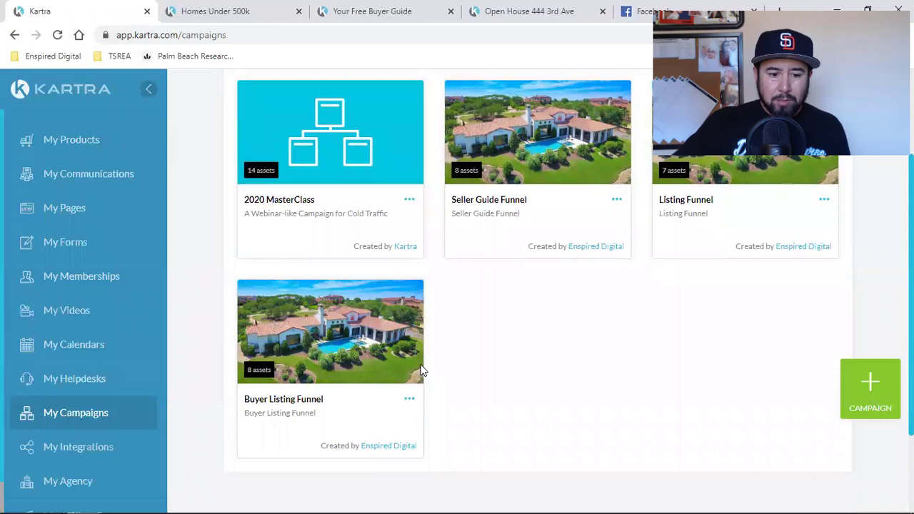
pyautogui.scroll(2, 457, 368)
pyautogui.click(298, 11)
# Close the RSVP popup on the 444 3rd Ave open house page and return to My campaigns
pyautogui.click(378, 11)
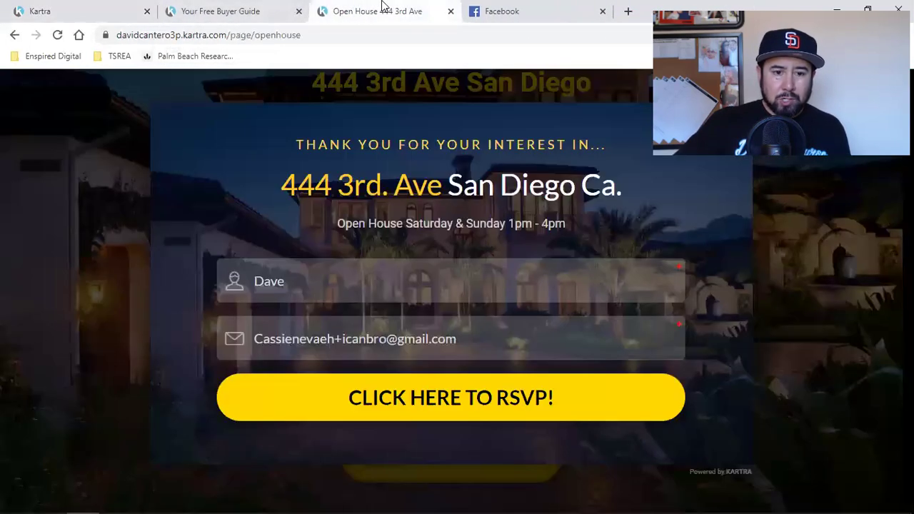
pyautogui.click(843, 294)
pyautogui.scroll(1, 798, 323)
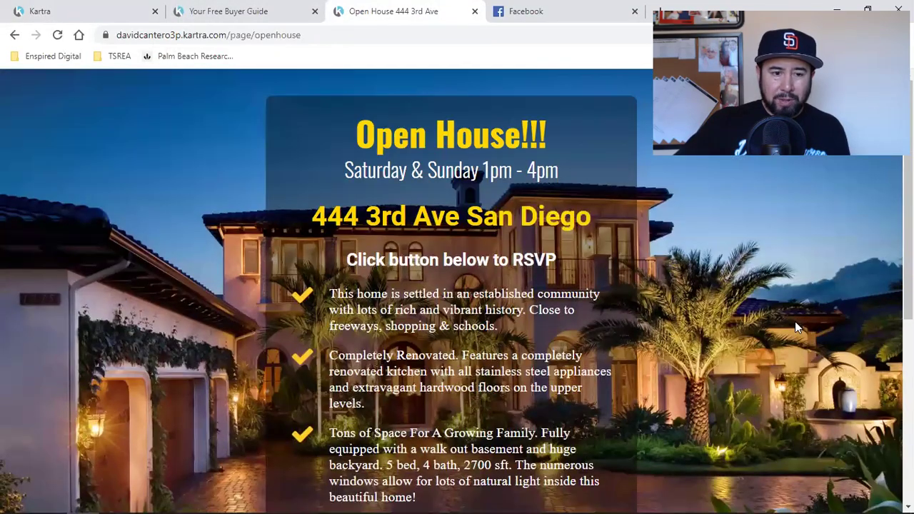
pyautogui.click(40, 11)
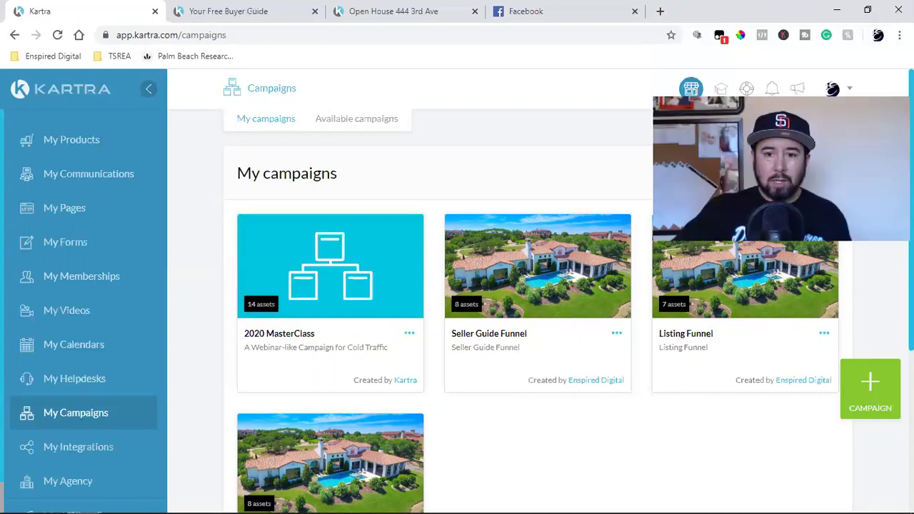
# In a new tab, load the Kartra Weekly Q&A WebinarJam registration page from the Enspired Digital bookmarks
pyautogui.click(659, 10)
pyautogui.click(54, 57)
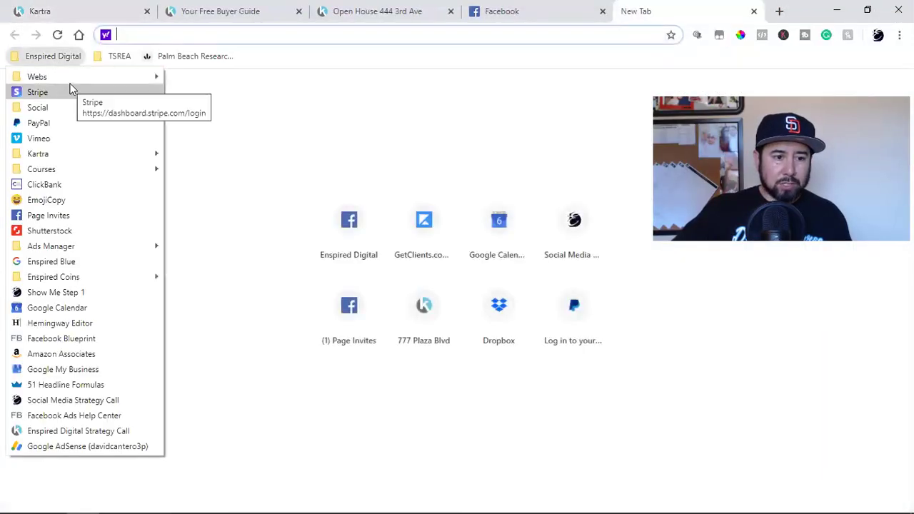
pyautogui.moveTo(61, 156)
pyautogui.click(206, 172)
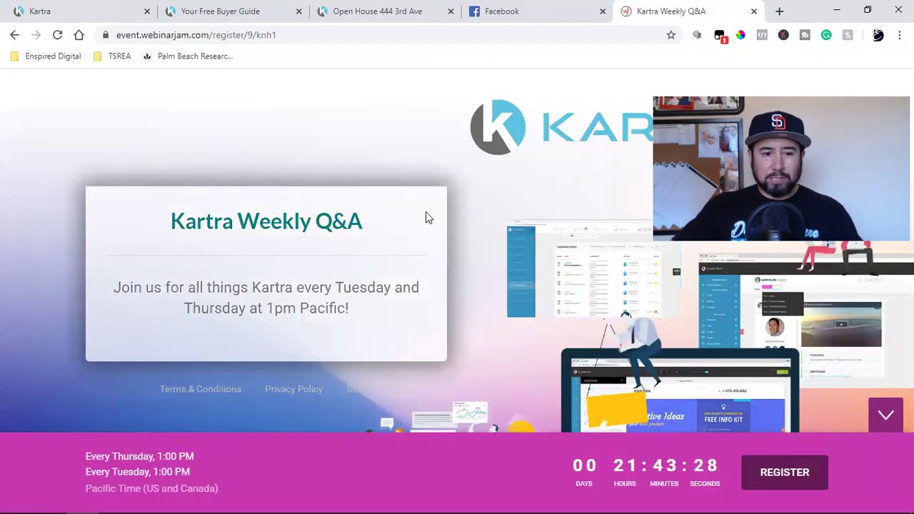
pyautogui.click(205, 40)
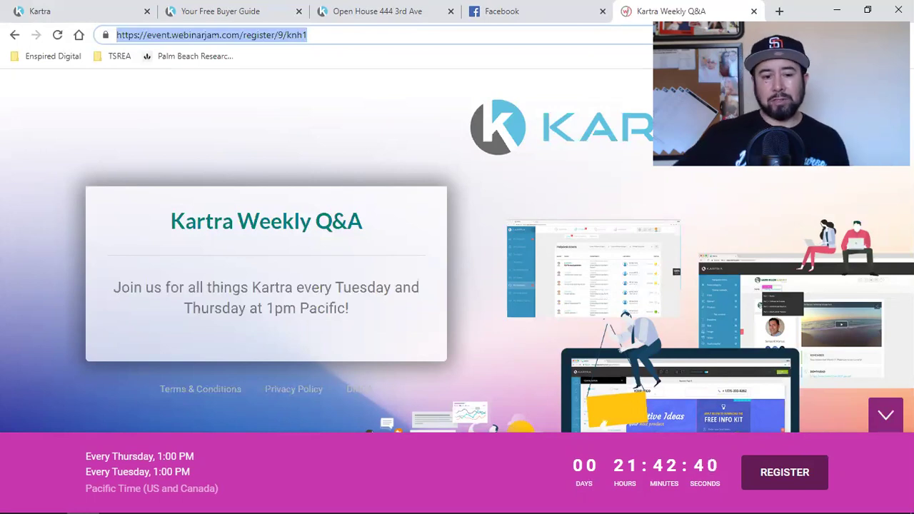
# Search Facebook for kartra (official) to find the Kartra (Official) group, then close that tab
pyautogui.click(548, 10)
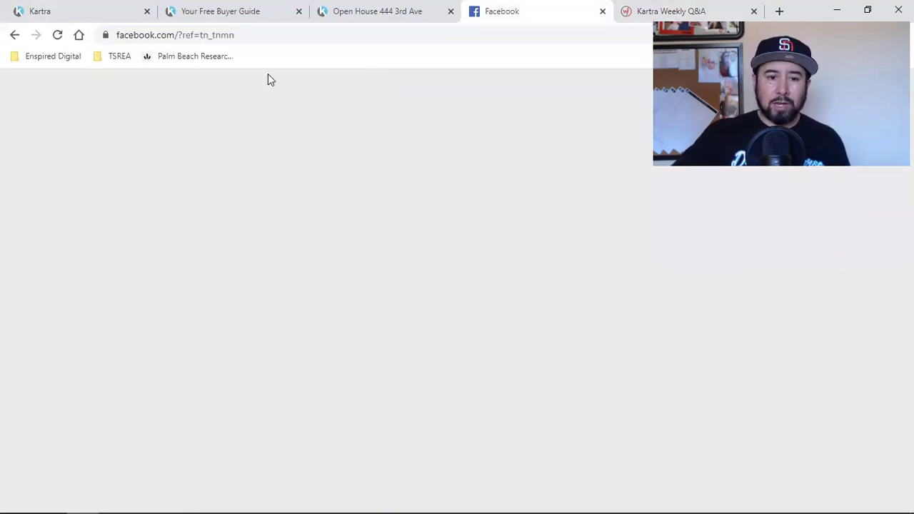
pyautogui.click(211, 83)
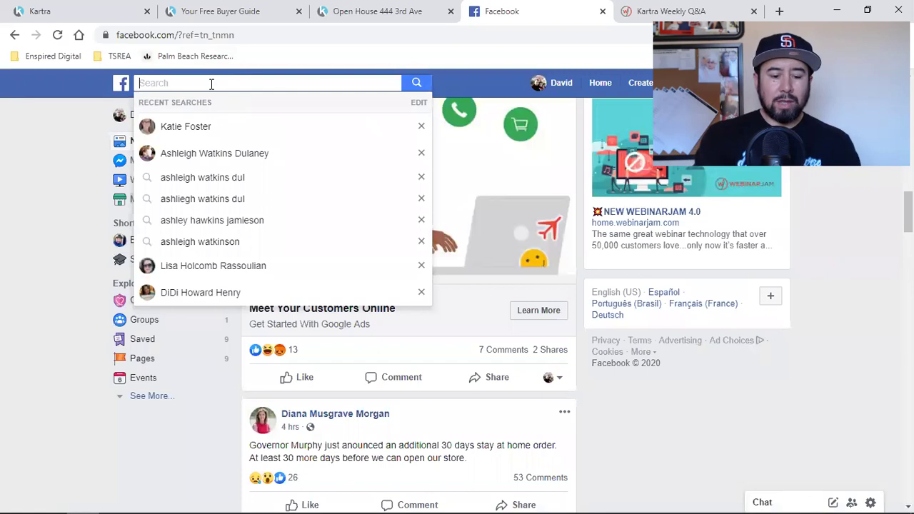
pyautogui.write('kartra')
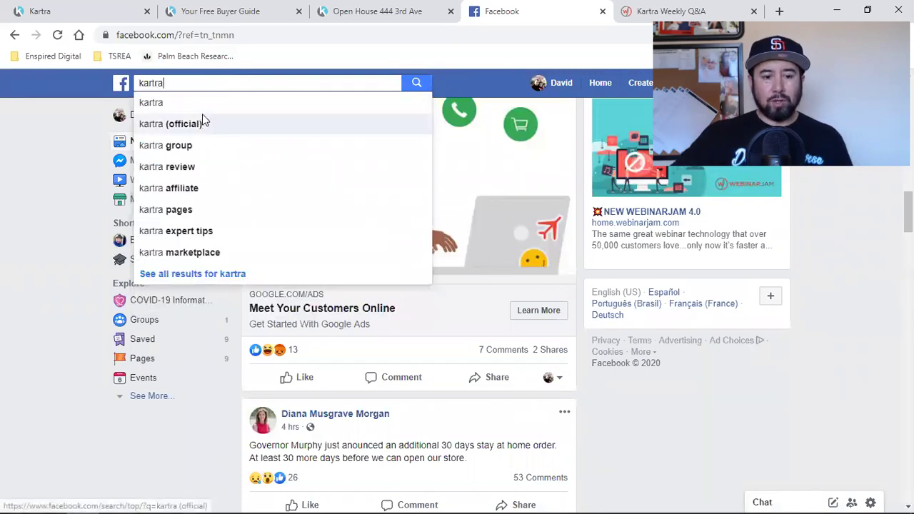
pyautogui.click(203, 119)
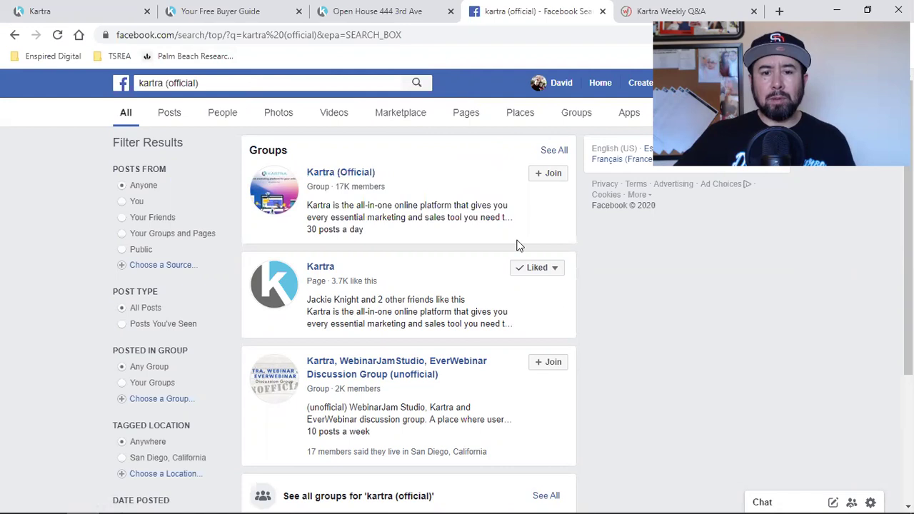
pyautogui.click(603, 11)
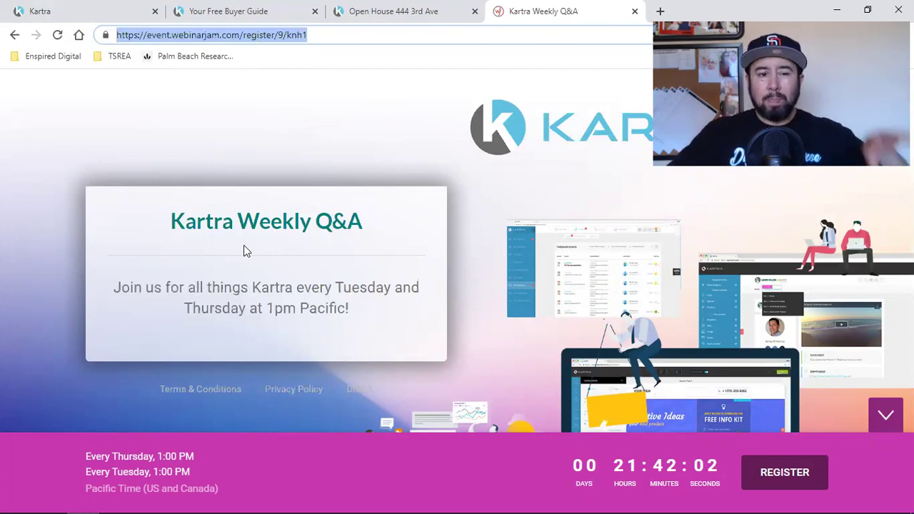
# Go back to the Kartra campaigns tab, leaving the WebinarJam Q&A tab open
pyautogui.click(60, 9)
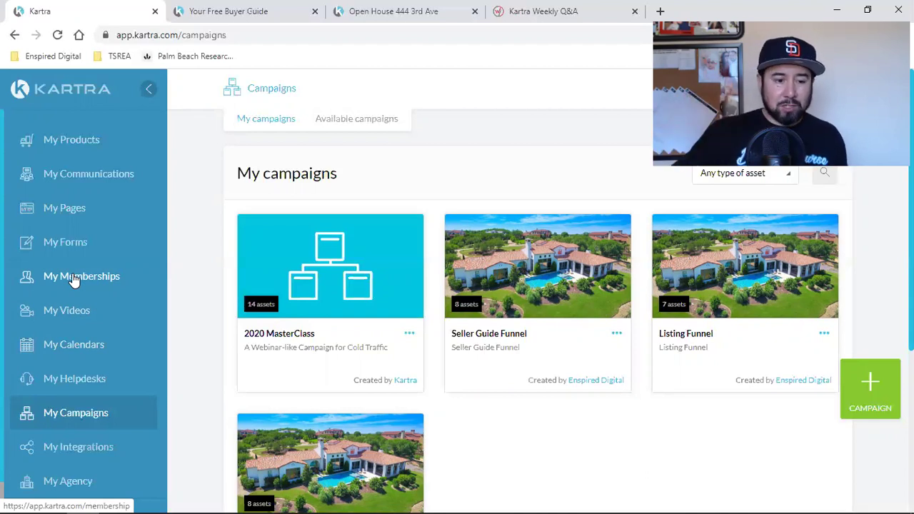
# Scroll through My campaigns: 2020 MasterClass, Seller Guide Funnel, Listing Funnel and a fourth campaign
pyautogui.scroll(-1, 75, 280)
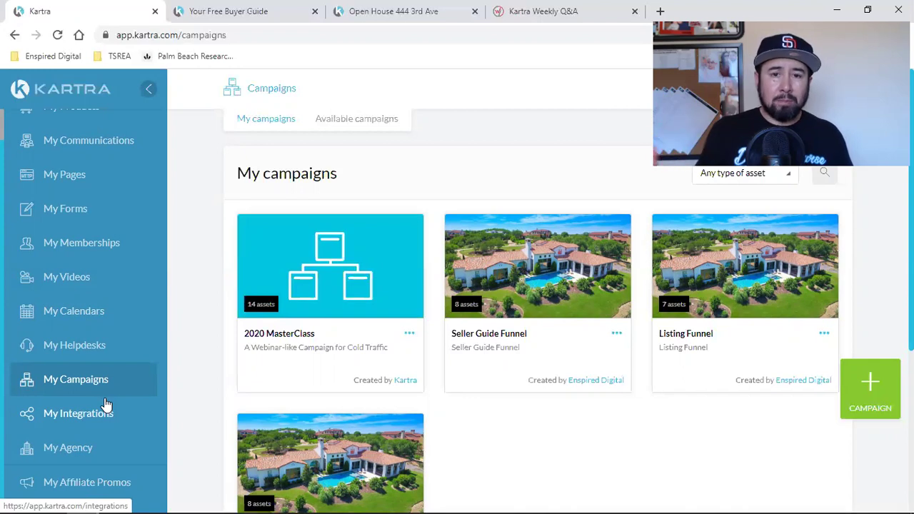
pyautogui.scroll(1, 106, 405)
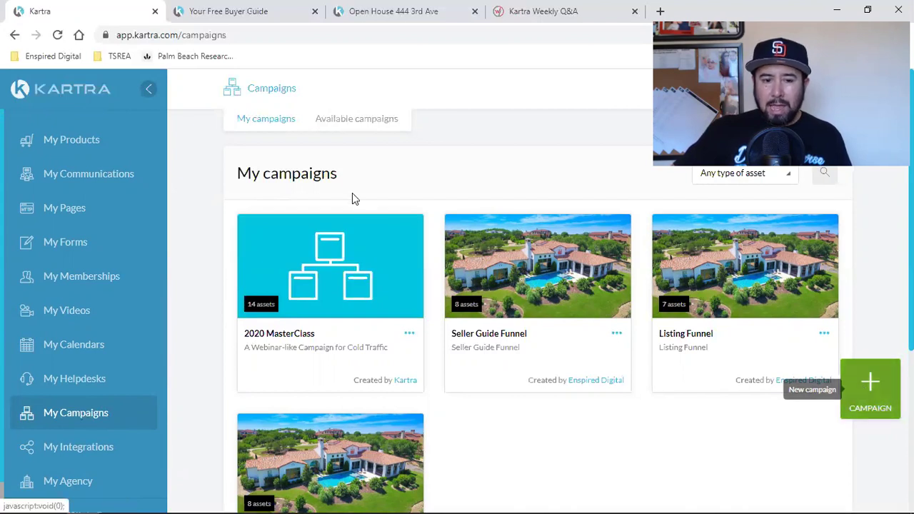
pyautogui.click(349, 128)
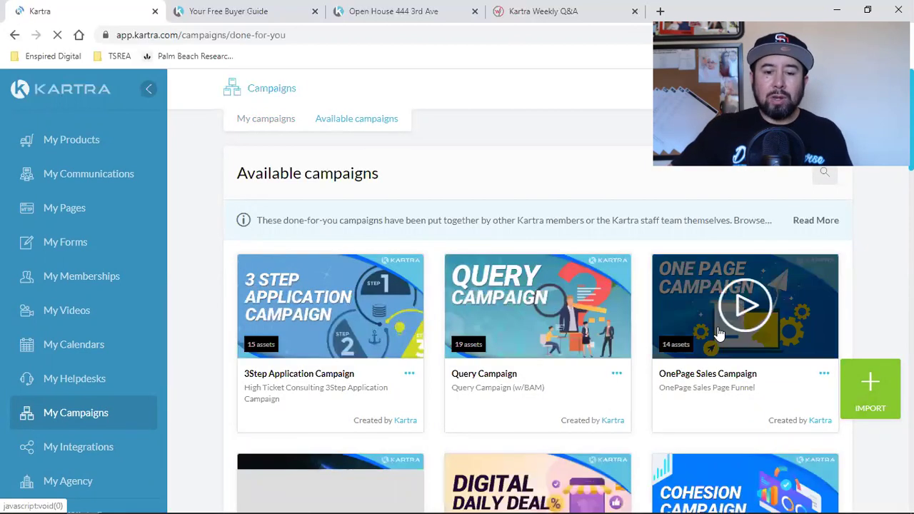
pyautogui.scroll(-2, 453, 317)
pyautogui.scroll(-2, 453, 317)
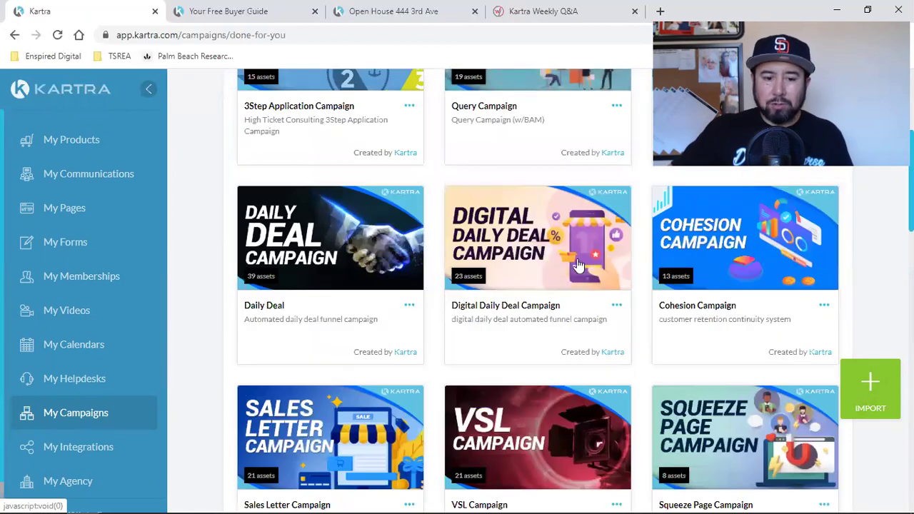
pyautogui.scroll(-2, 398, 276)
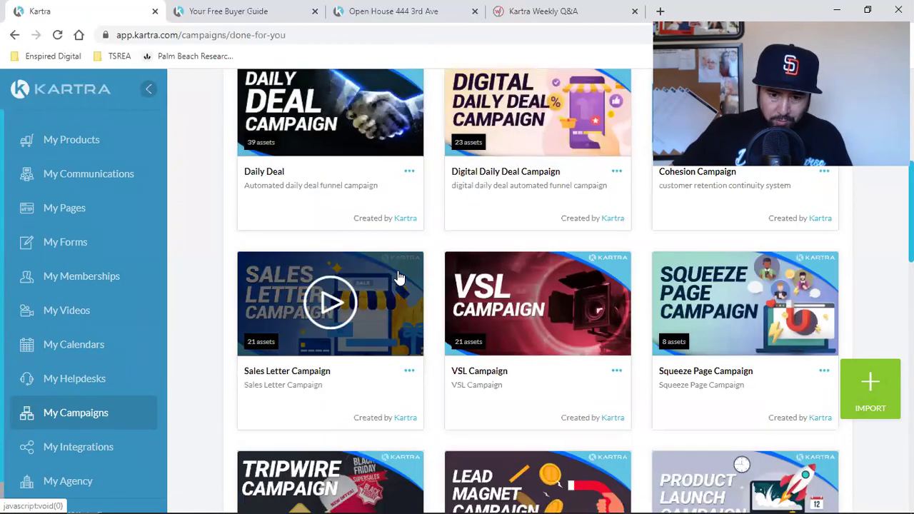
pyautogui.scroll(-2, 400, 276)
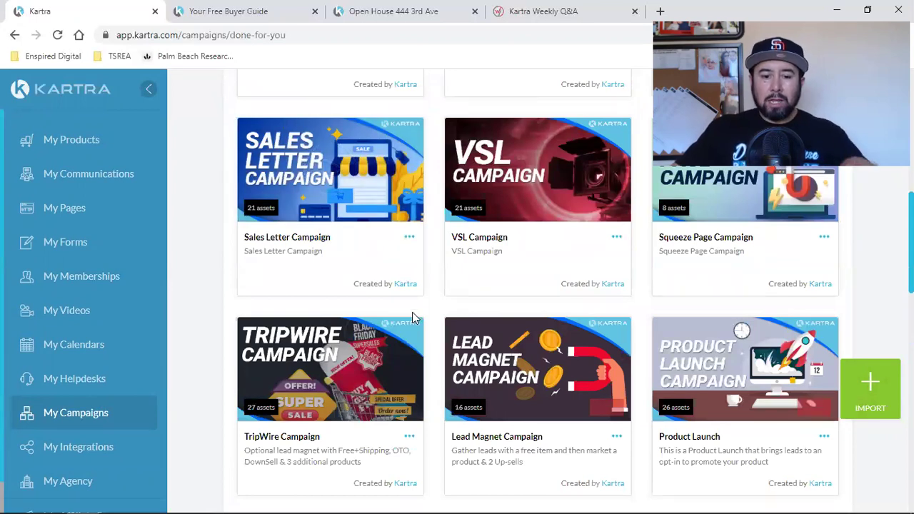
pyautogui.scroll(2, 412, 318)
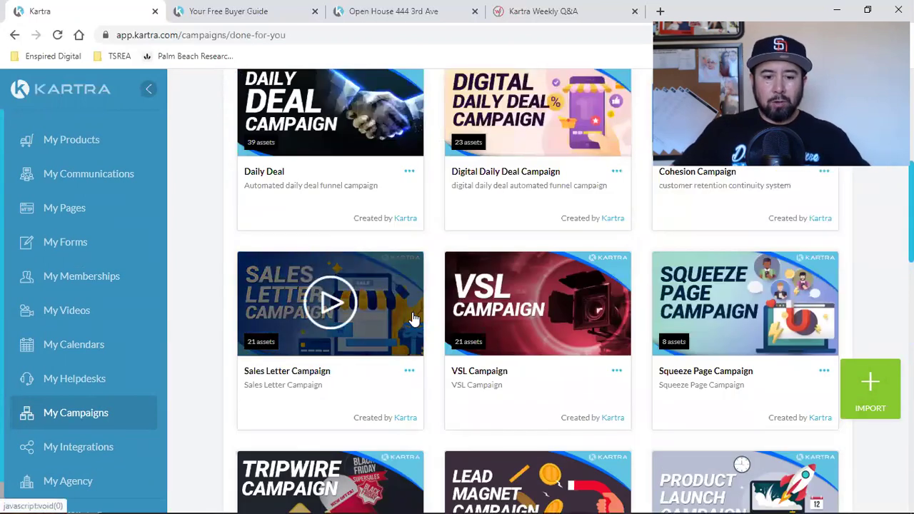
pyautogui.scroll(-2, 431, 349)
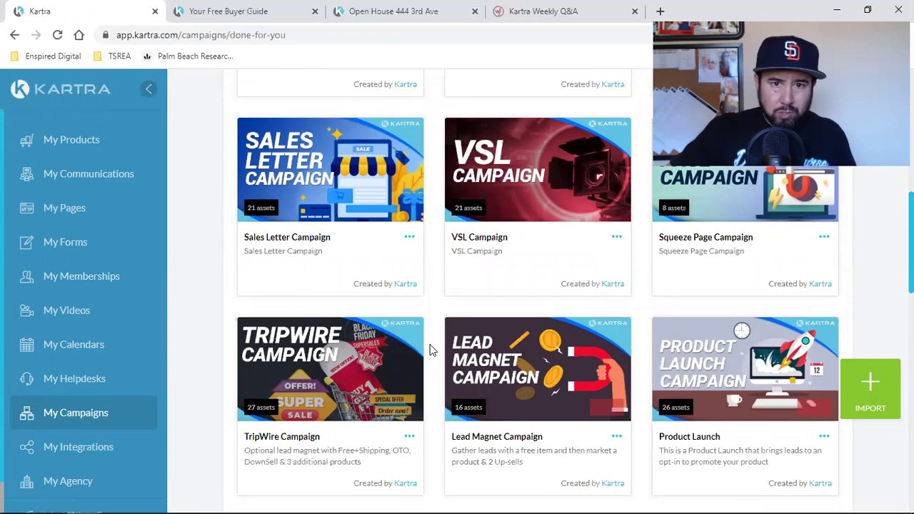
pyautogui.scroll(-3, 431, 350)
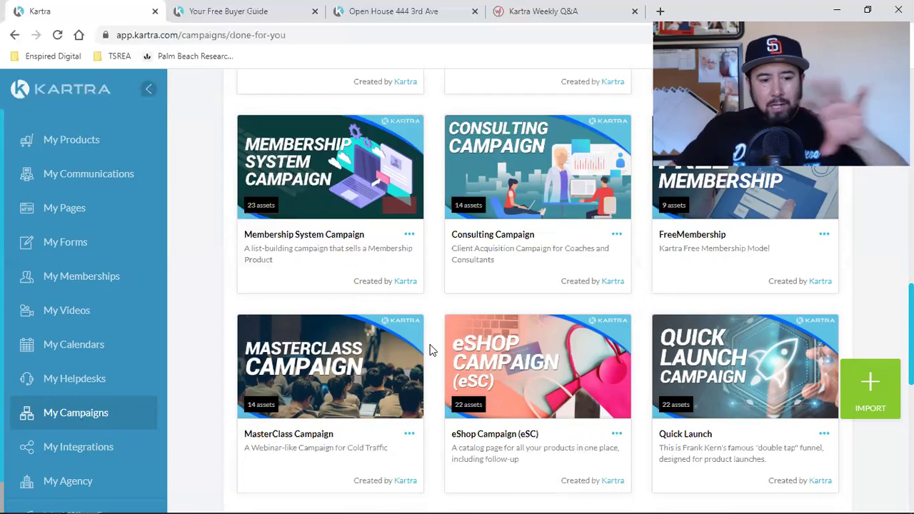
pyautogui.scroll(15, 430, 350)
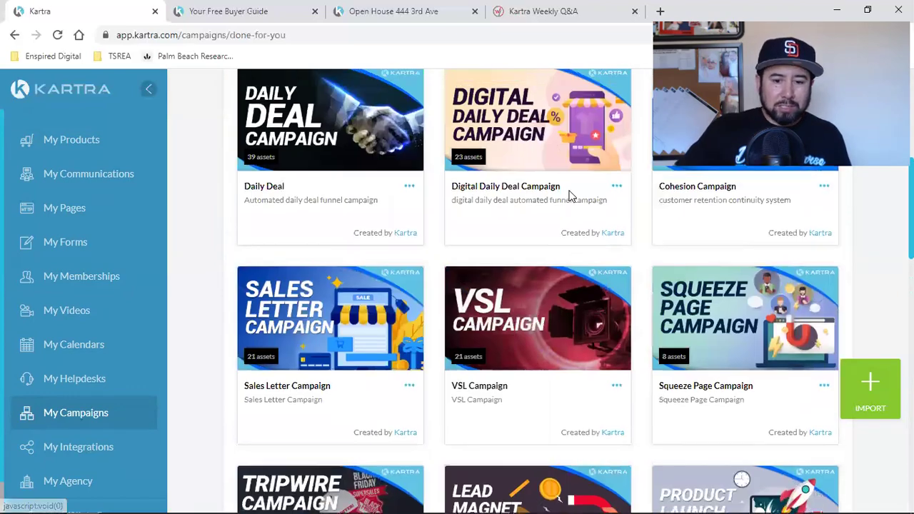
pyautogui.scroll(-4, 499, 317)
pyautogui.scroll(-9, 493, 320)
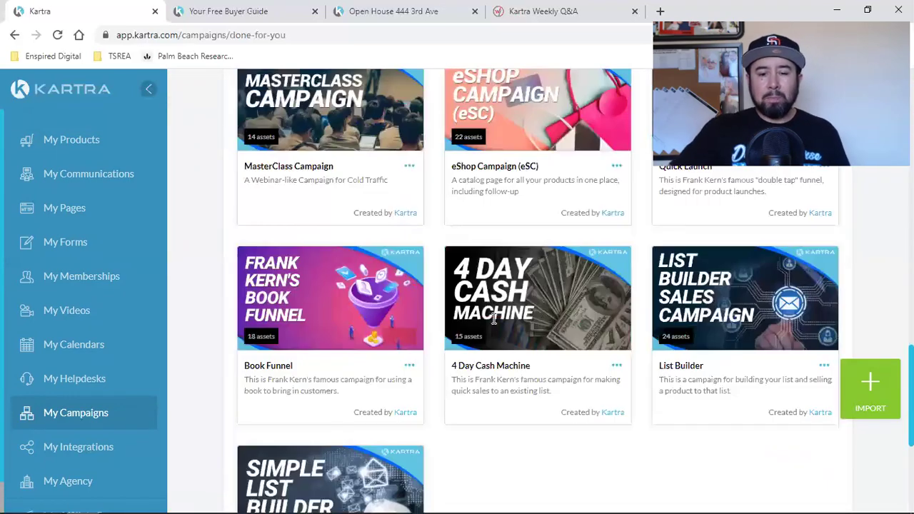
pyautogui.scroll(15, 466, 332)
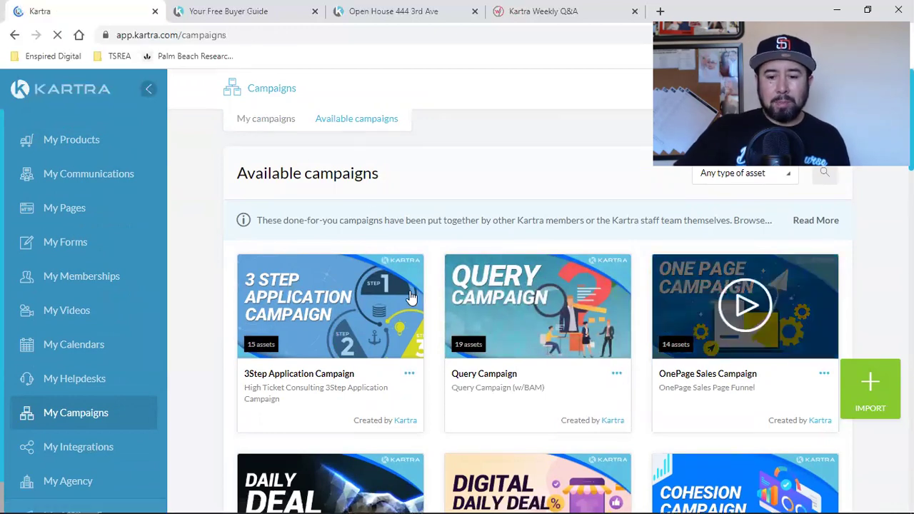
# Create a campaign named 'Open House Funnel' with the description 'Open House Funnel'
pyautogui.click(868, 393)
pyautogui.click(481, 204)
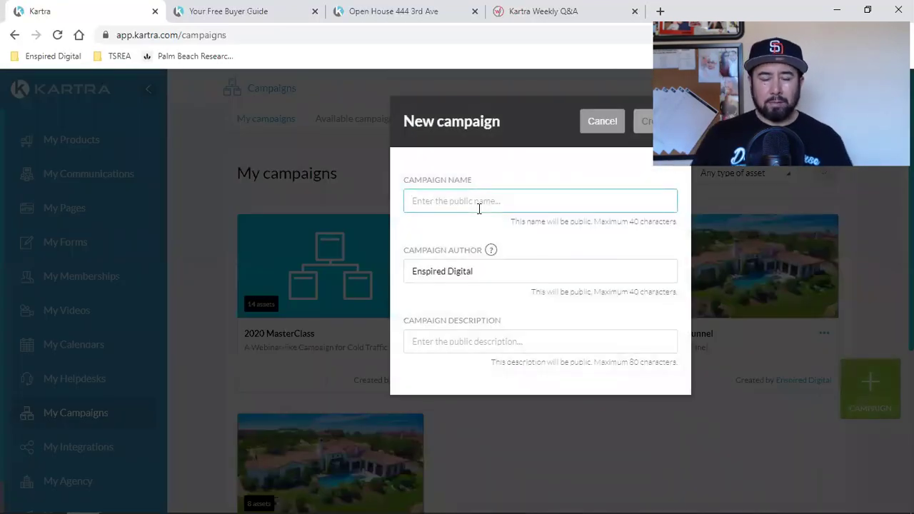
pyautogui.write('Open House Funnel')
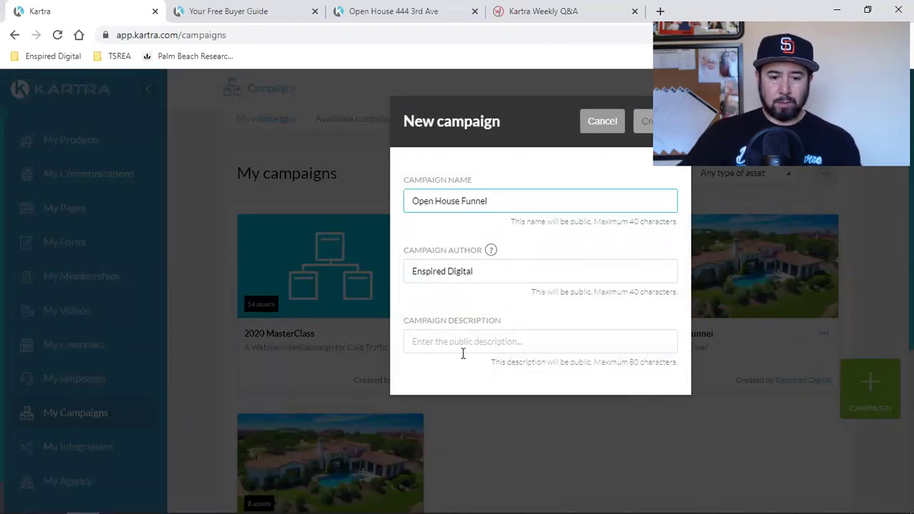
pyautogui.click(463, 353)
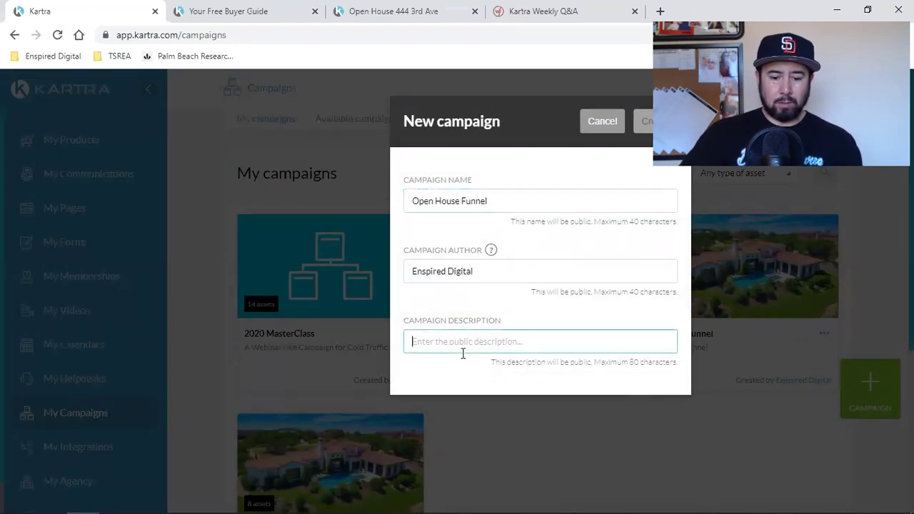
pyautogui.write('Open House Funnel')
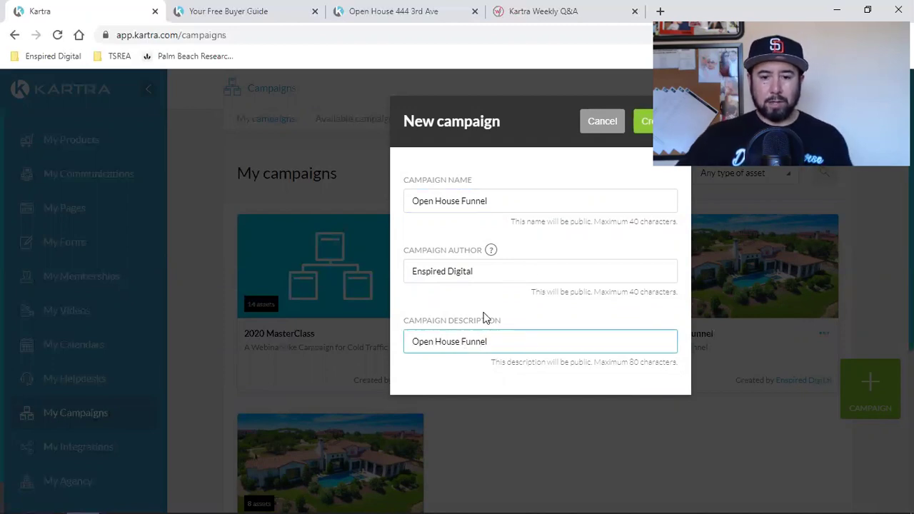
pyautogui.click(642, 125)
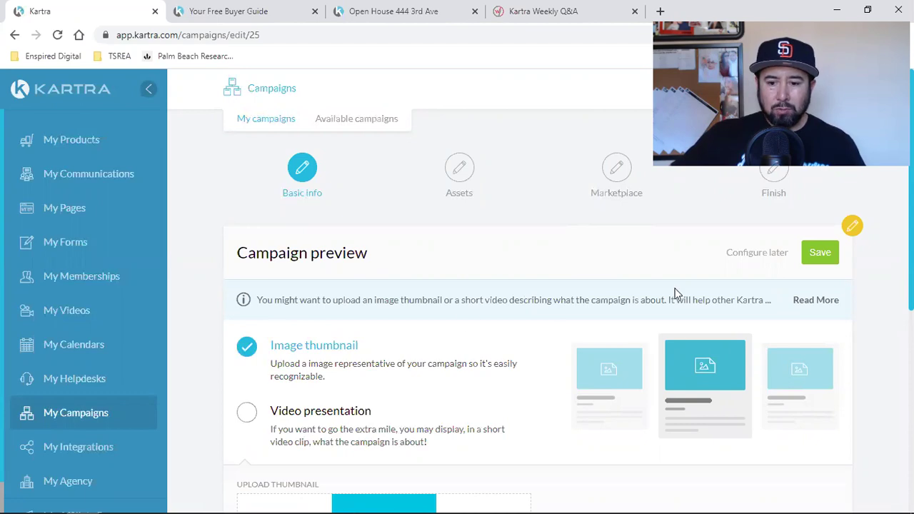
pyautogui.scroll(-4, 676, 293)
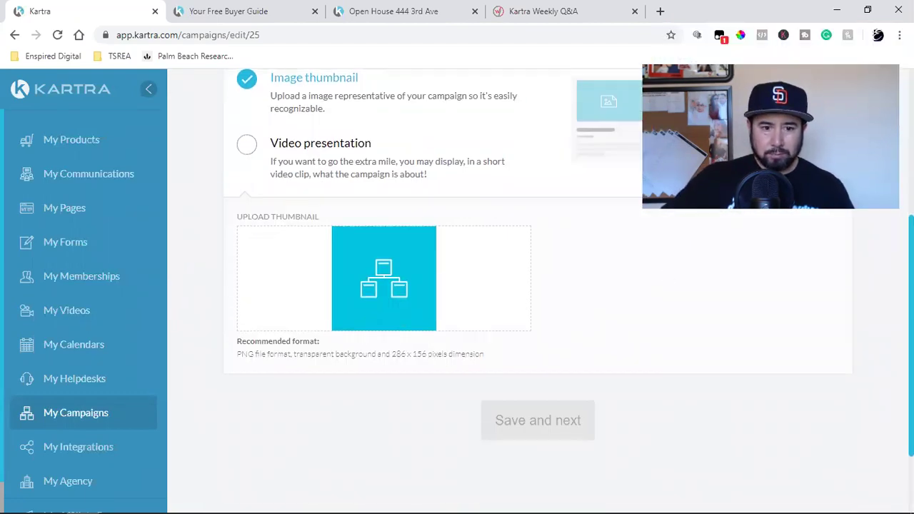
# Check the Open House 444 3rd Ave landing page in its tab, then return to campaign setup
pyautogui.click(386, 11)
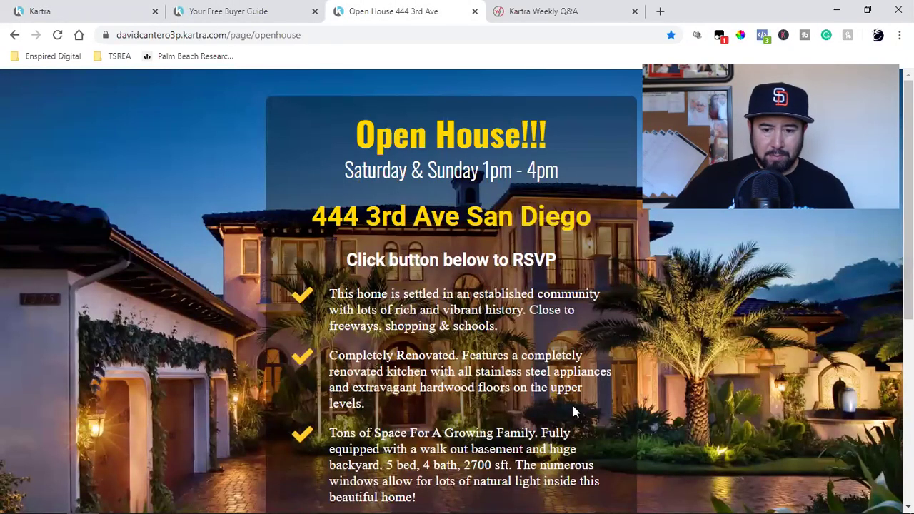
pyautogui.scroll(-5, 603, 353)
pyautogui.scroll(5, 604, 352)
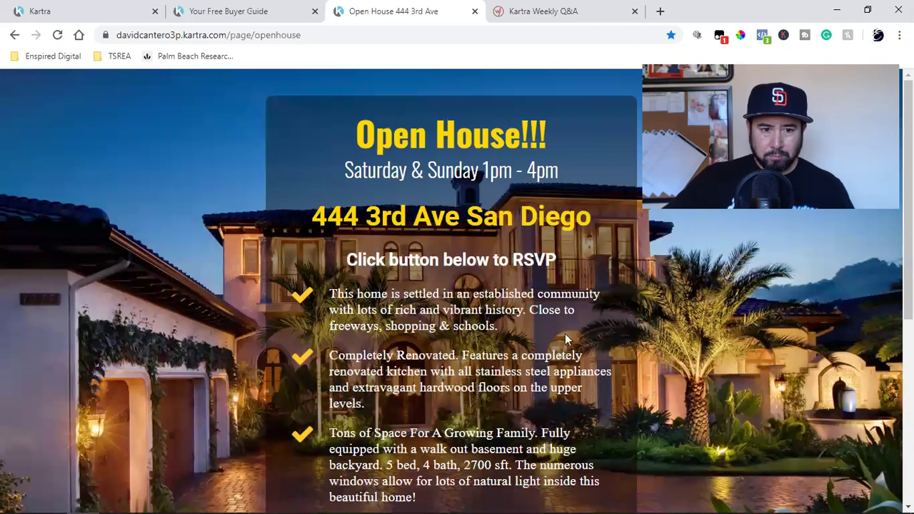
pyautogui.click(50, 11)
# Upload the 960x0 image from Downloads as the campaign thumbnail
pyautogui.click(385, 283)
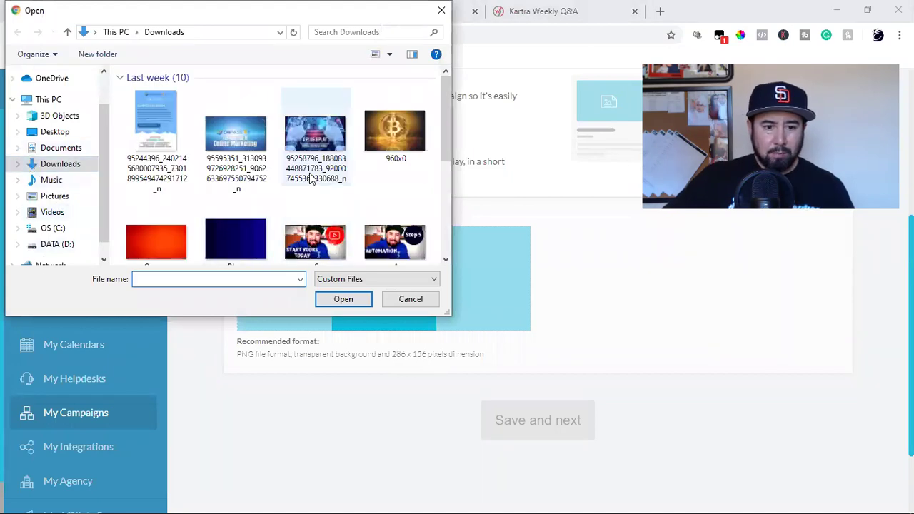
pyautogui.click(377, 159)
pyautogui.click(343, 298)
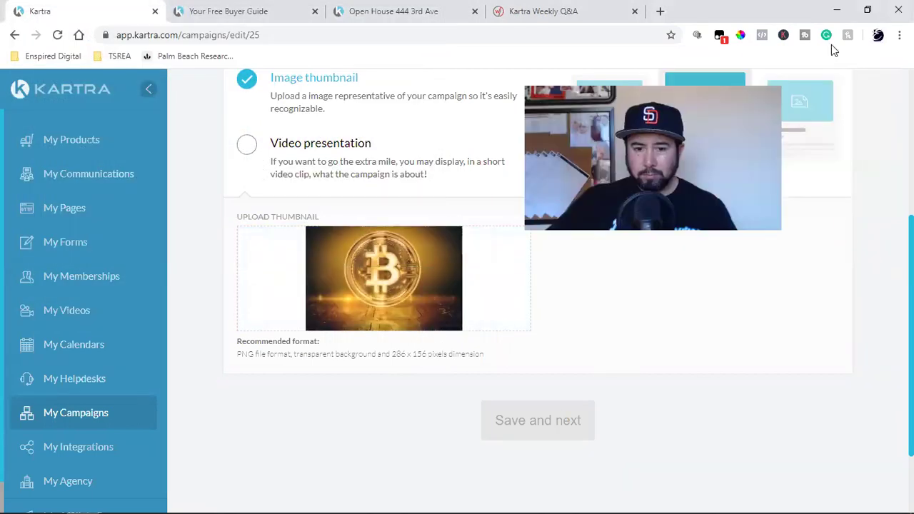
pyautogui.scroll(4, 844, 241)
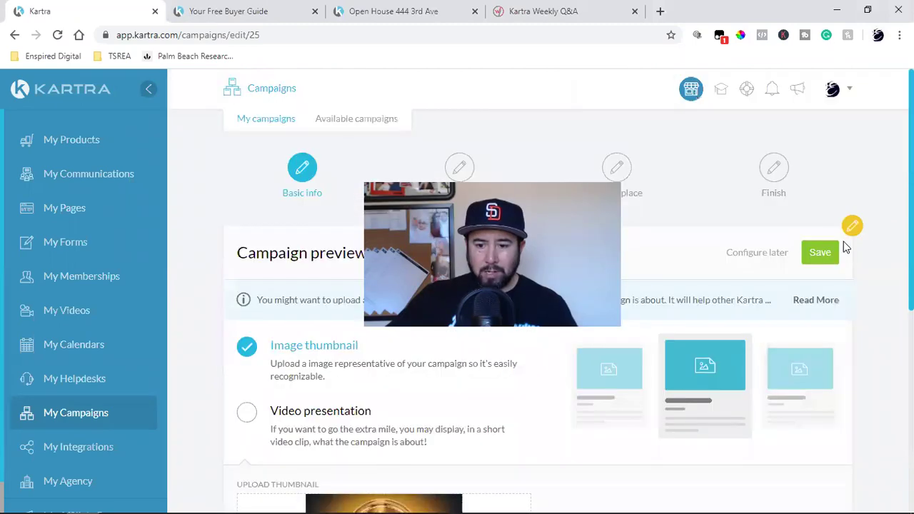
# Save the campaign preview details and accept the Assets explainer with 'OK, I understand'
pyautogui.click(821, 252)
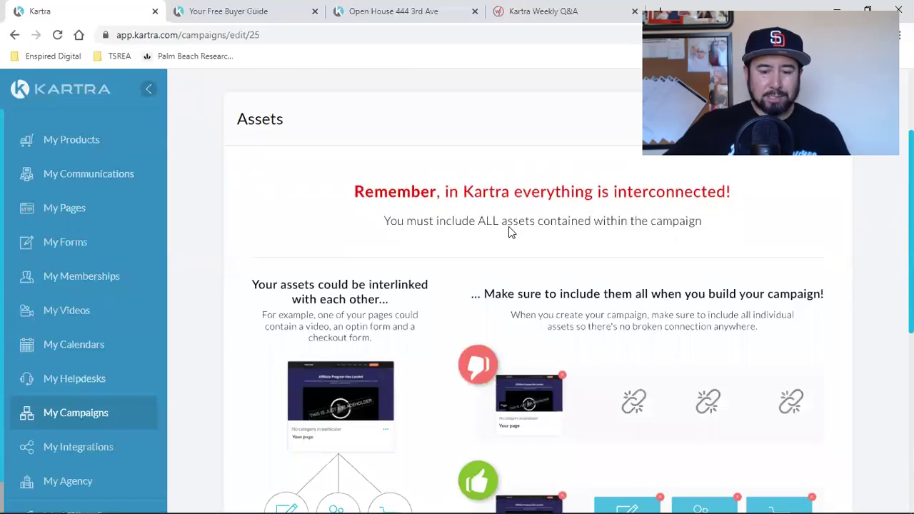
pyautogui.scroll(-2, 729, 283)
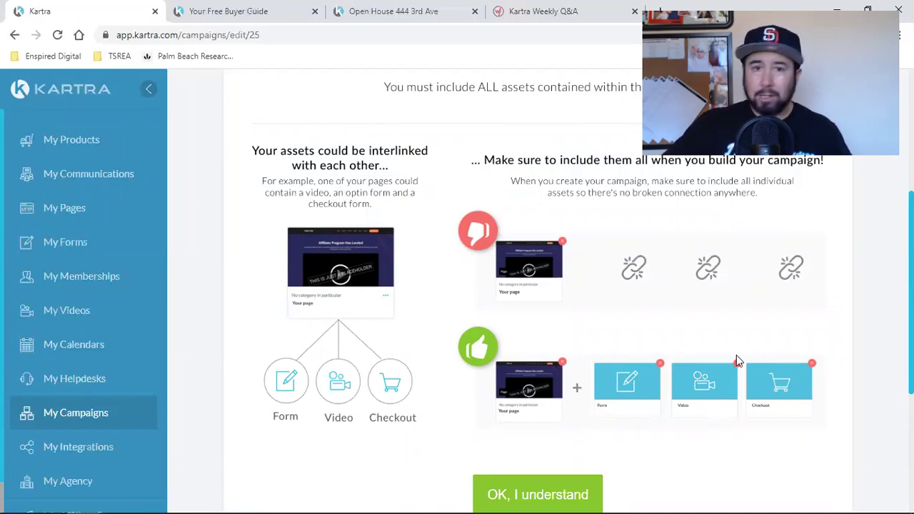
pyautogui.scroll(-4, 737, 361)
pyautogui.scroll(2, 736, 361)
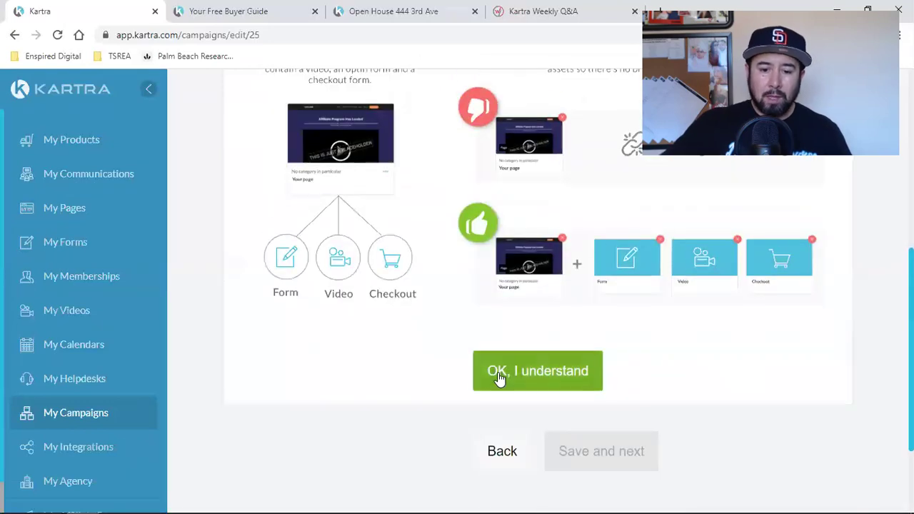
pyautogui.click(616, 382)
# Add the Open House 444 3rd Ave contact list as the campaign's first asset
pyautogui.scroll(5, 777, 363)
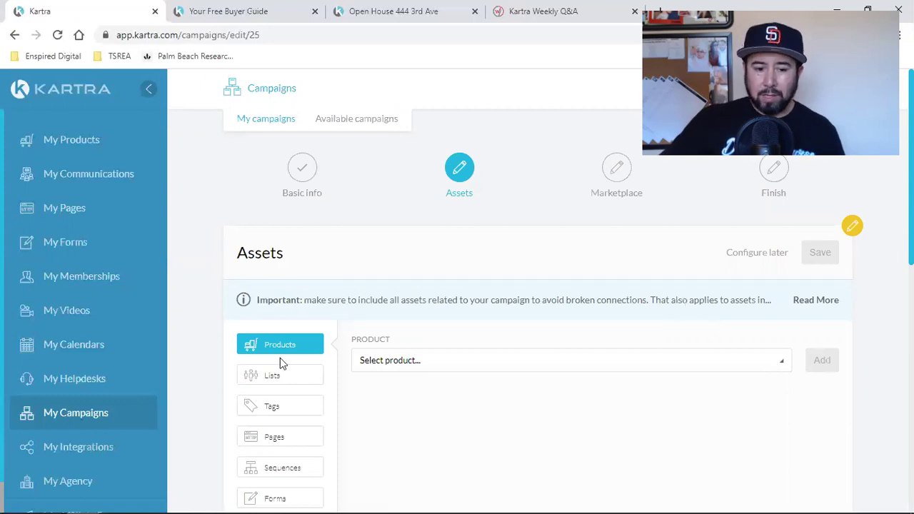
pyautogui.click(269, 375)
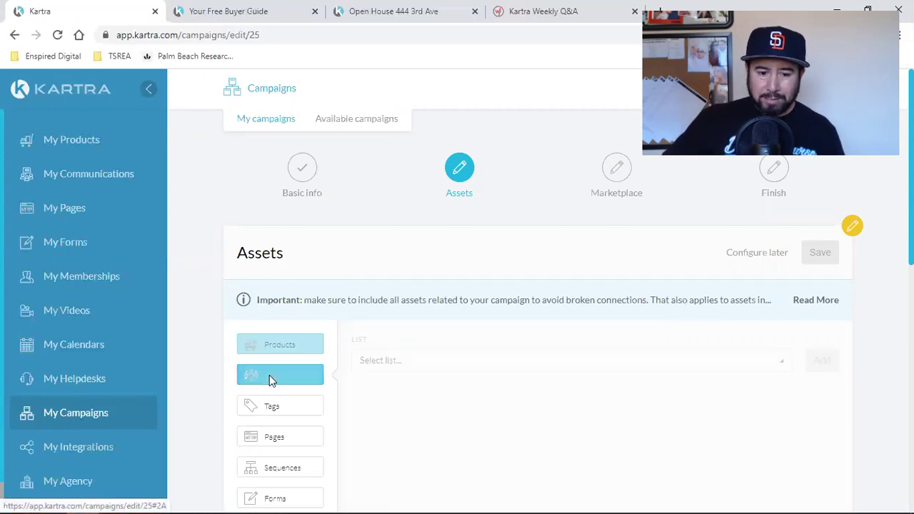
pyautogui.scroll(-2, 412, 224)
pyautogui.click(411, 225)
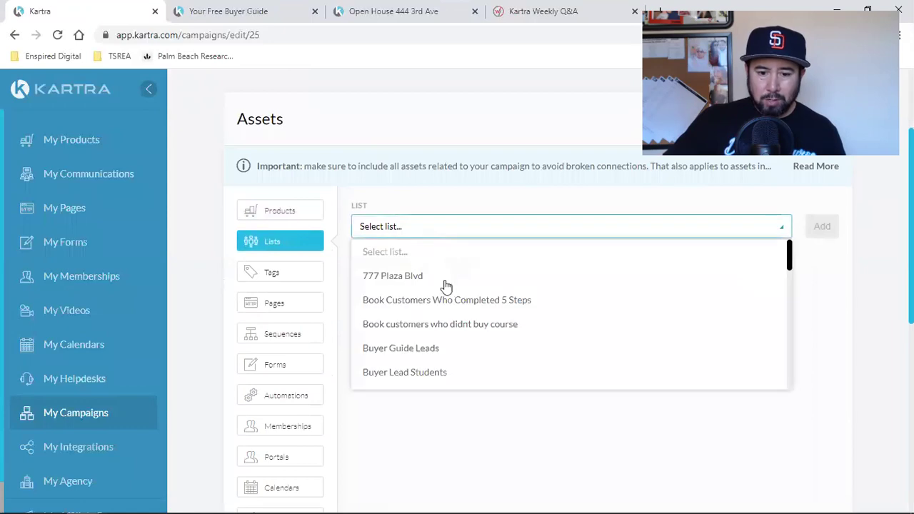
pyautogui.scroll(-3, 415, 307)
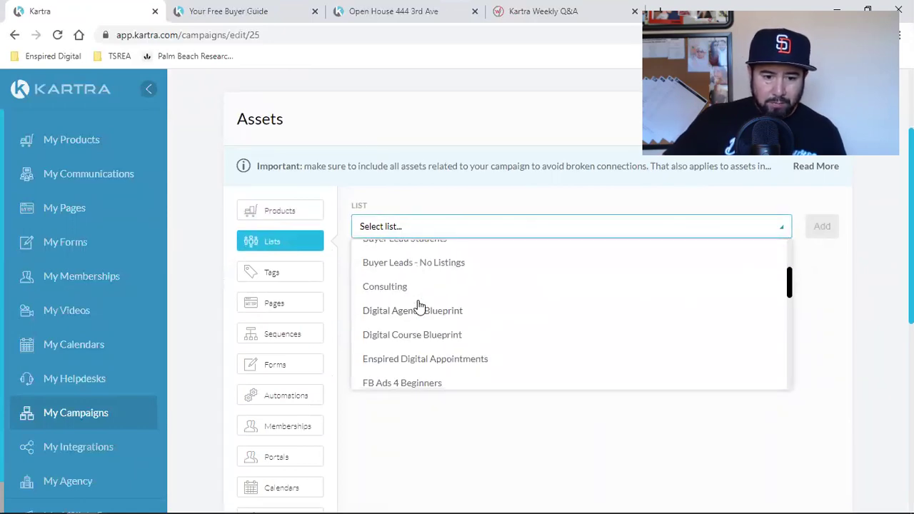
pyautogui.scroll(-2, 437, 299)
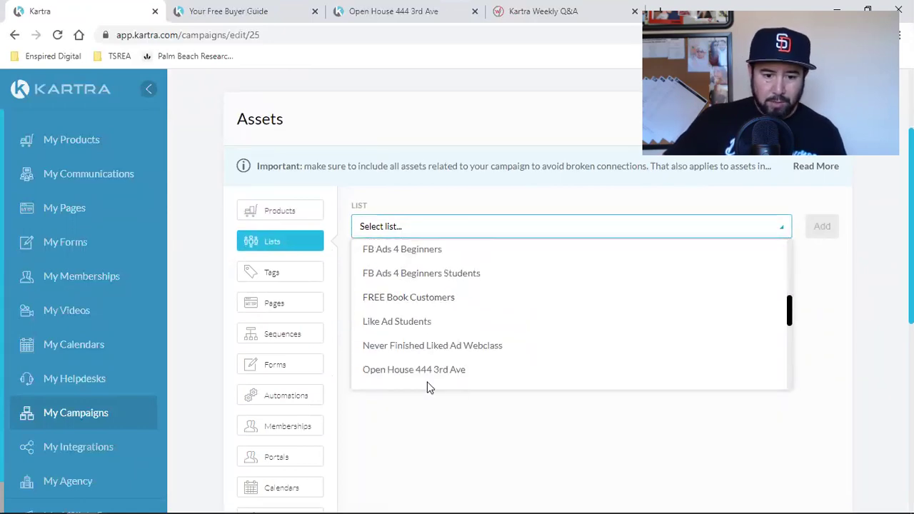
pyautogui.click(444, 370)
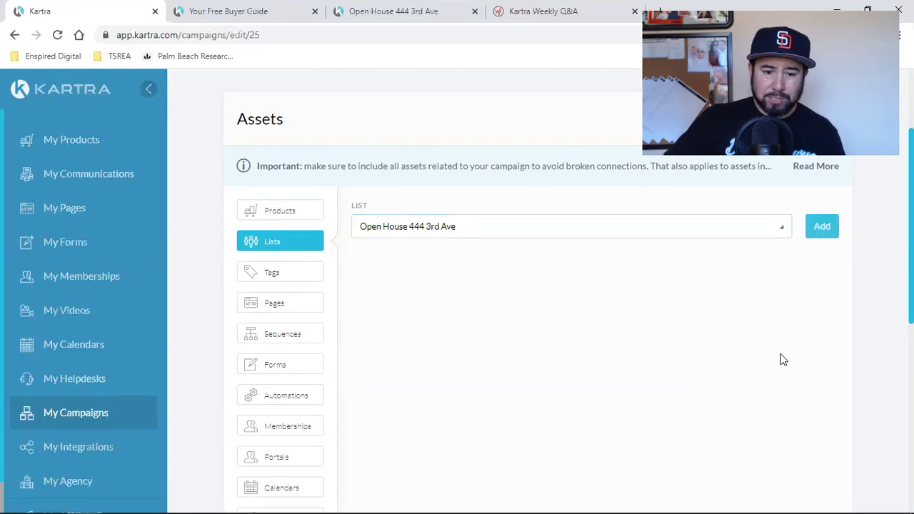
pyautogui.click(829, 229)
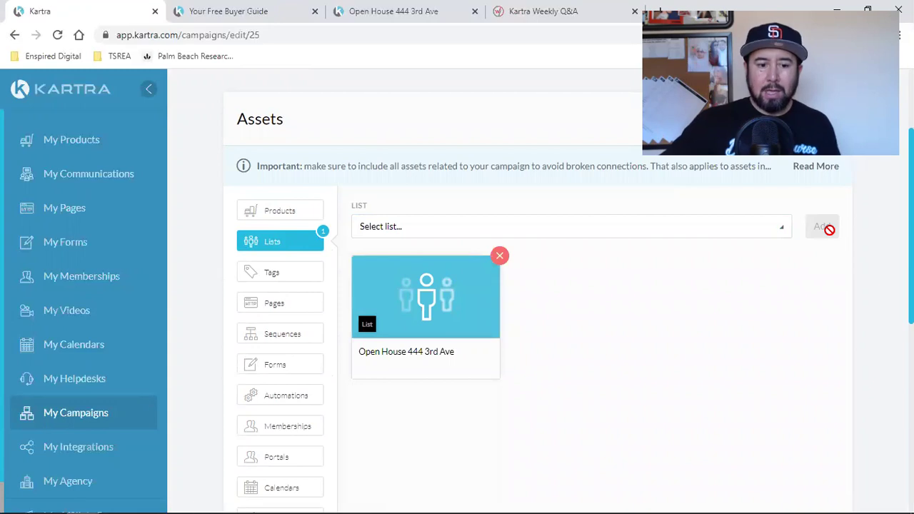
# Add the Open House 444 3rd Ave San Diego page, with site set to No site in particular
pyautogui.click(280, 307)
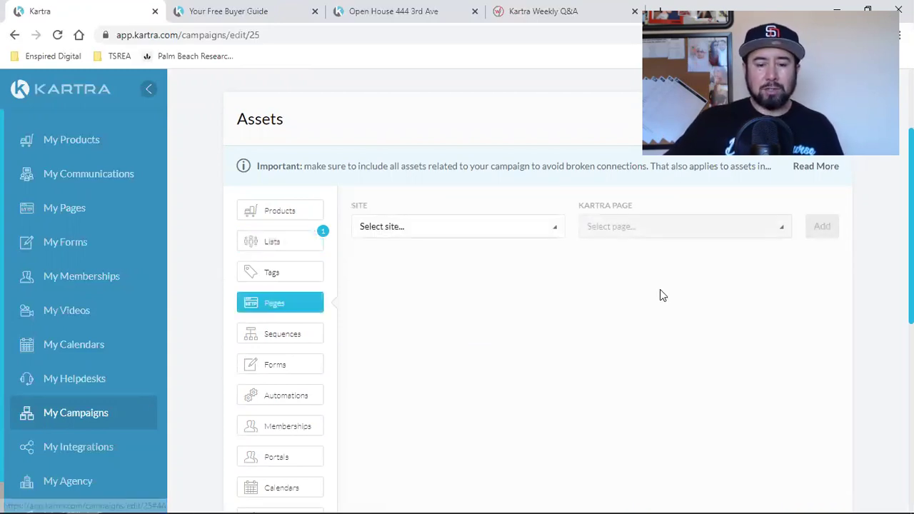
pyautogui.click(457, 229)
pyautogui.click(401, 274)
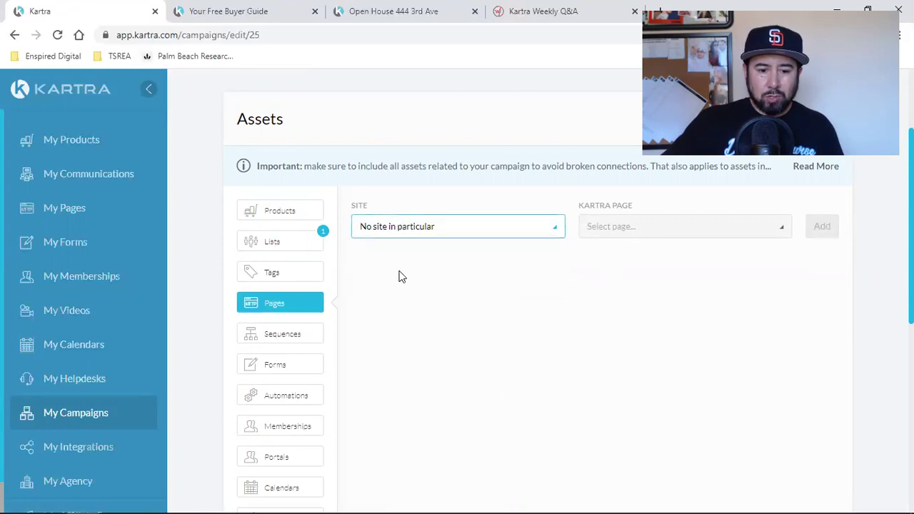
pyautogui.click(645, 228)
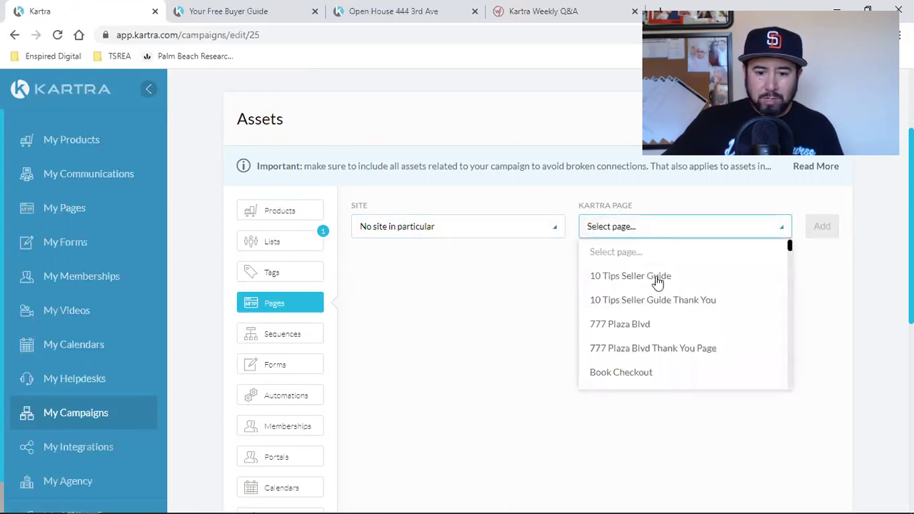
pyautogui.scroll(-7, 687, 315)
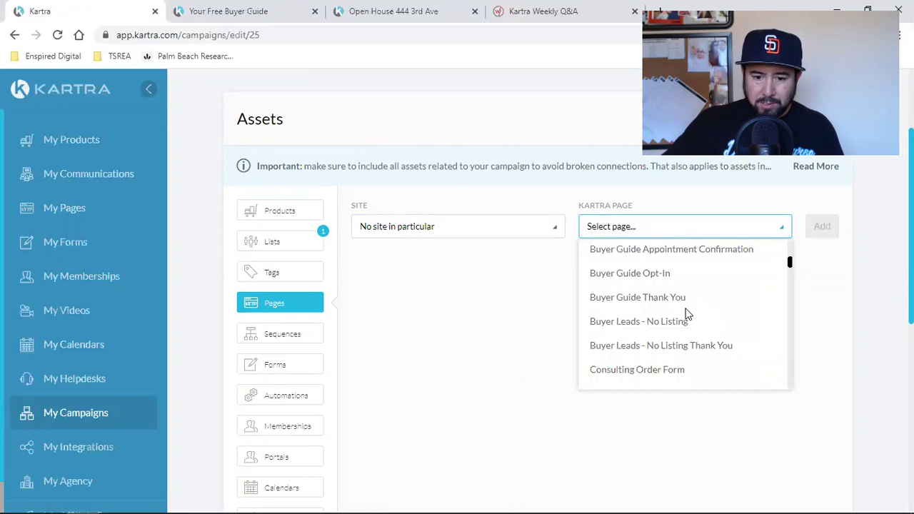
pyautogui.scroll(-6, 687, 315)
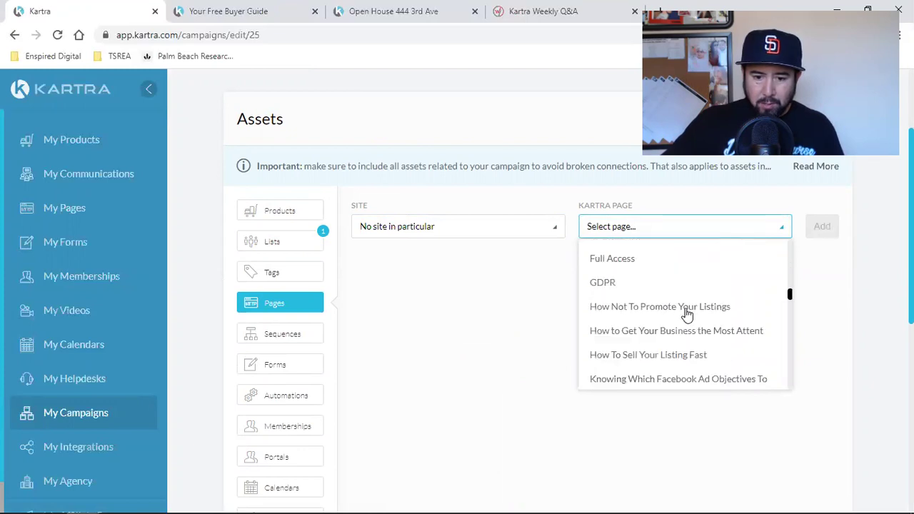
pyautogui.scroll(-5, 687, 315)
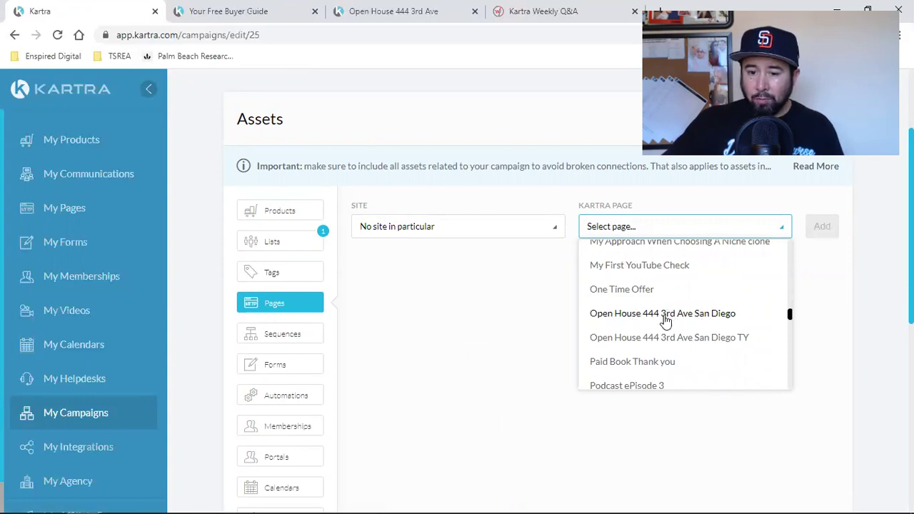
pyautogui.click(704, 314)
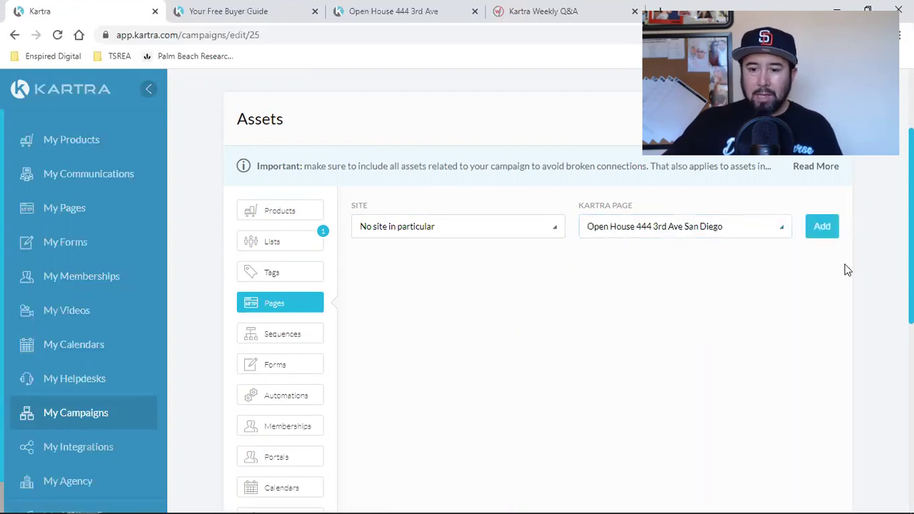
pyautogui.click(830, 227)
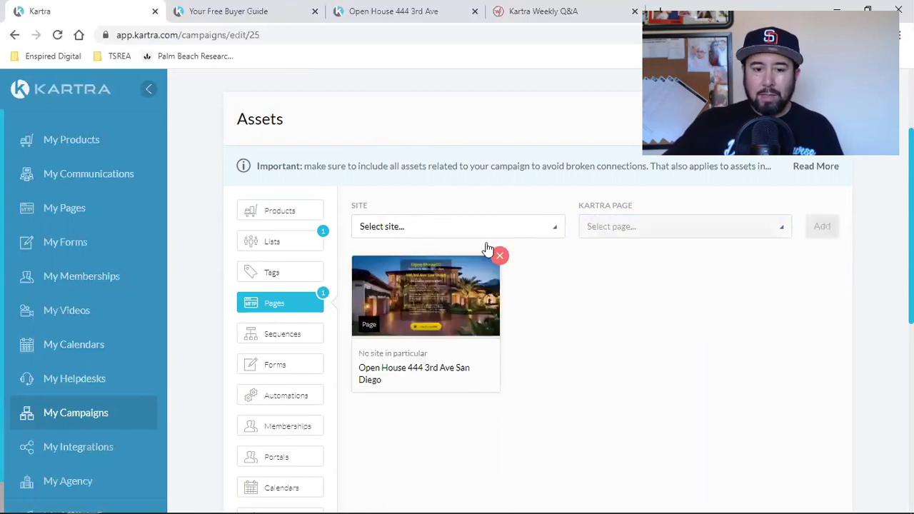
# Add the Open House 444 3rd Ave San Diego TY thank-you page the same way
pyautogui.click(408, 229)
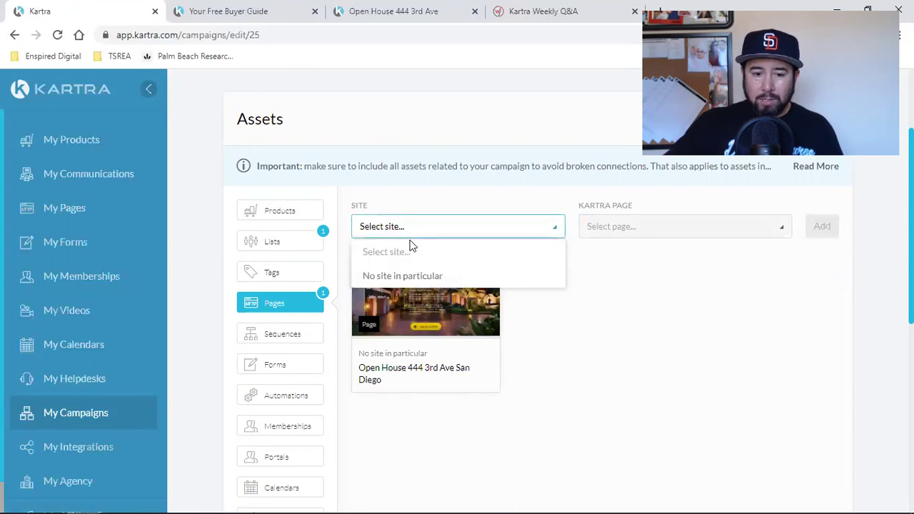
pyautogui.click(406, 280)
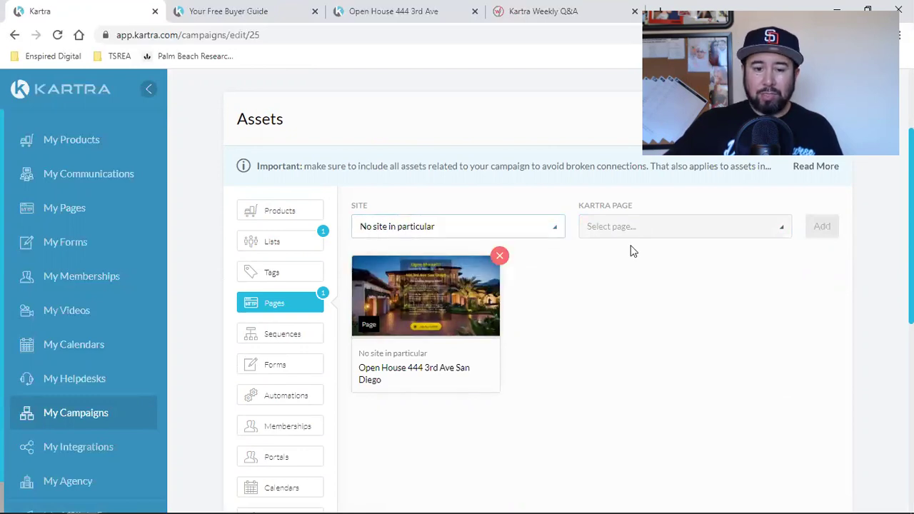
pyautogui.click(666, 234)
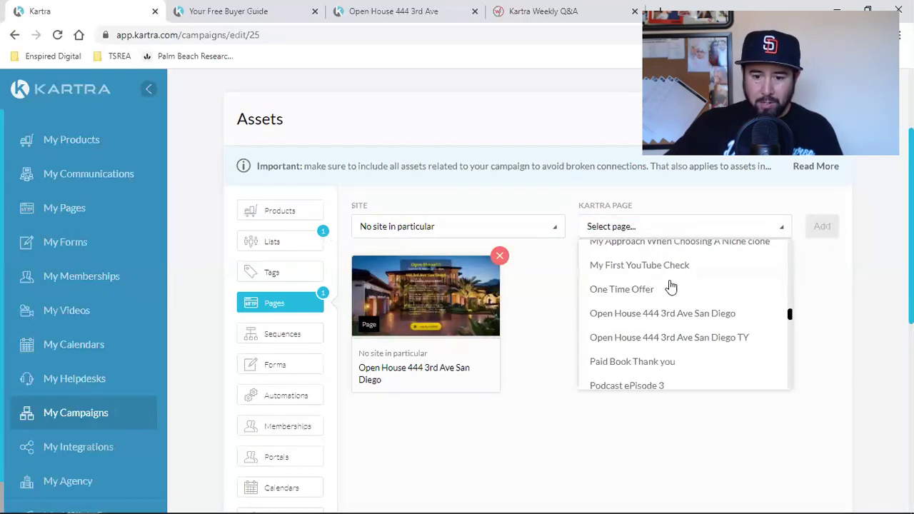
pyautogui.click(691, 343)
pyautogui.click(818, 225)
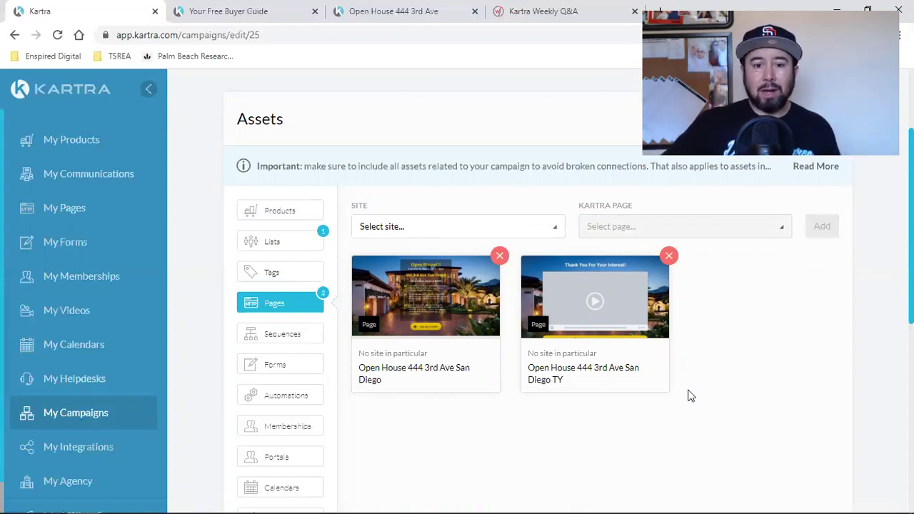
# Attach the Top Notch Realty TY For Scheduling page, site No site in particular, as the third page
pyautogui.click(460, 235)
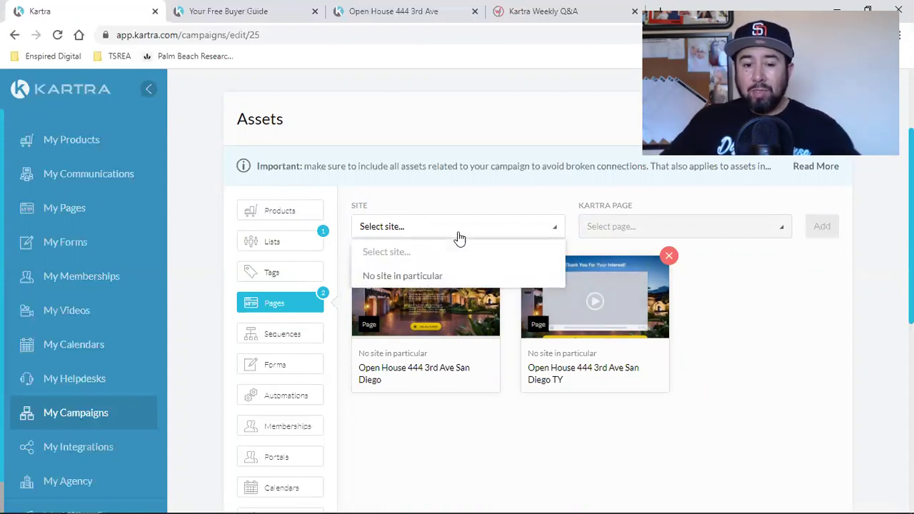
pyautogui.click(434, 278)
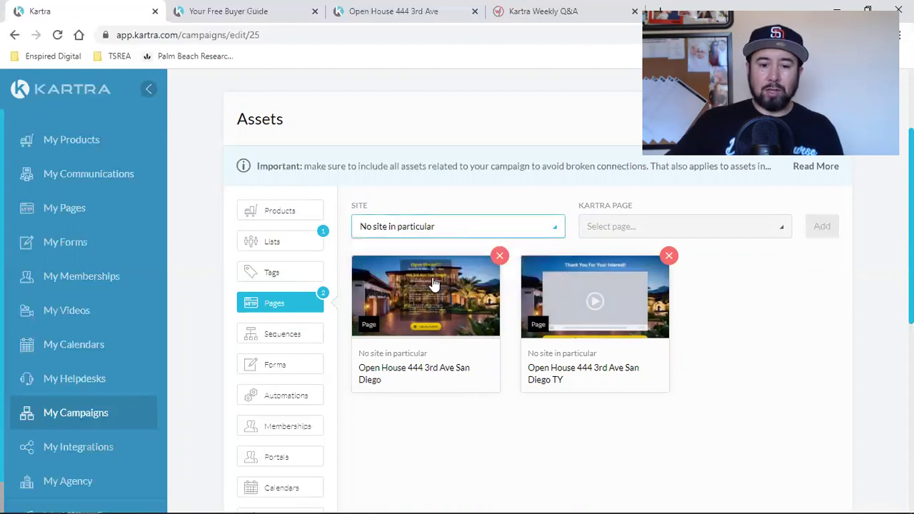
pyautogui.click(648, 233)
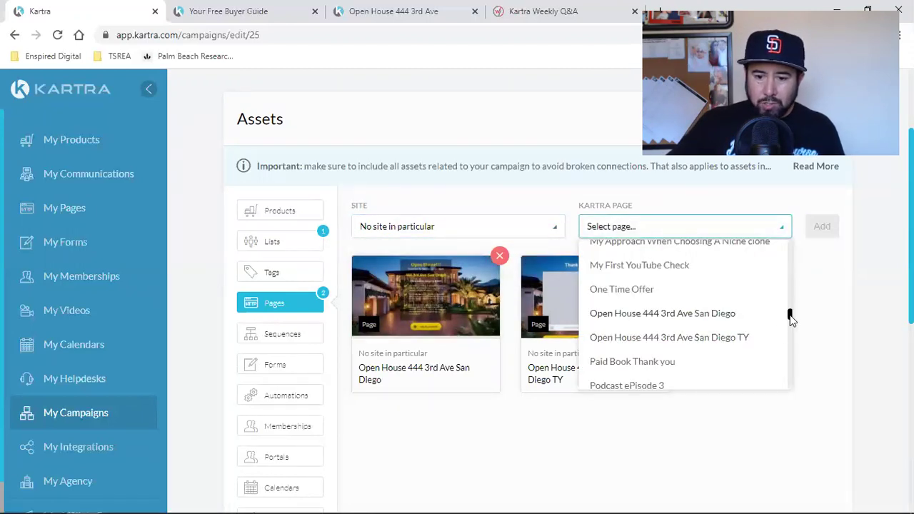
pyautogui.moveTo(790, 318); pyautogui.dragTo(790, 335)
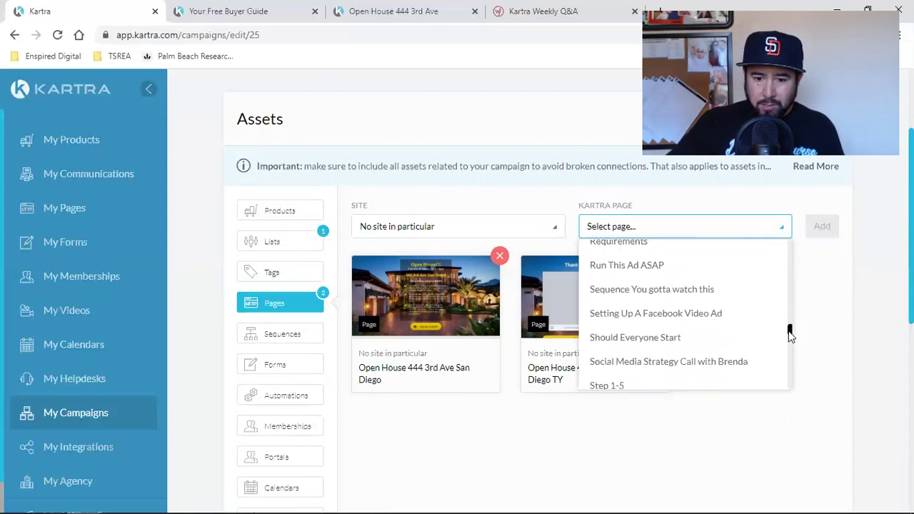
pyautogui.scroll(-2, 751, 340)
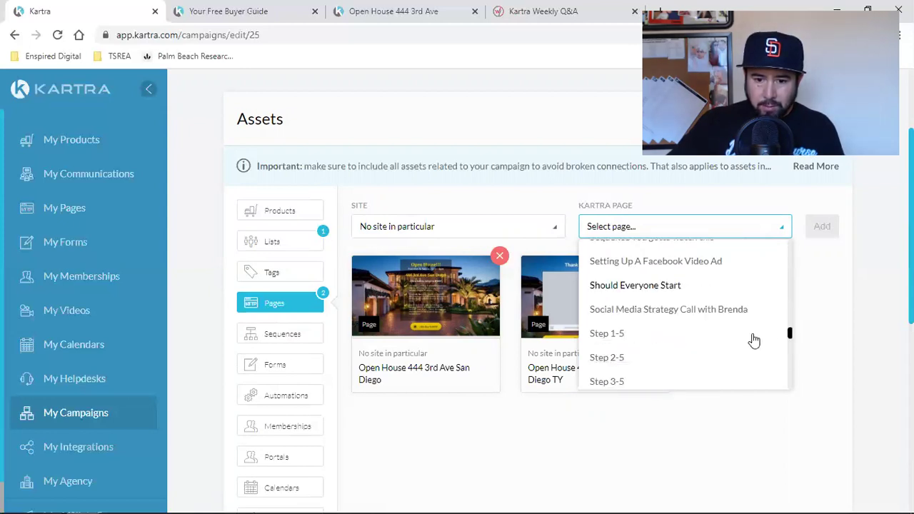
pyautogui.scroll(-2, 754, 341)
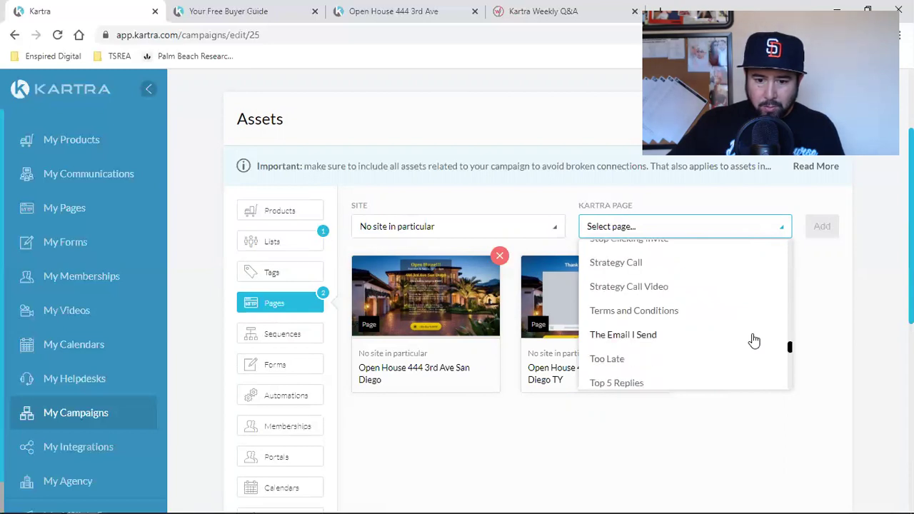
pyautogui.scroll(-2, 754, 340)
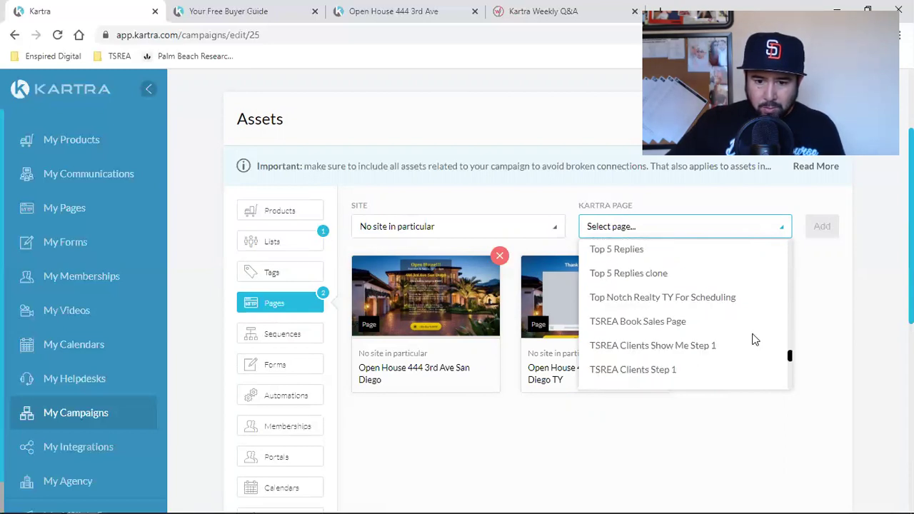
pyautogui.click(671, 303)
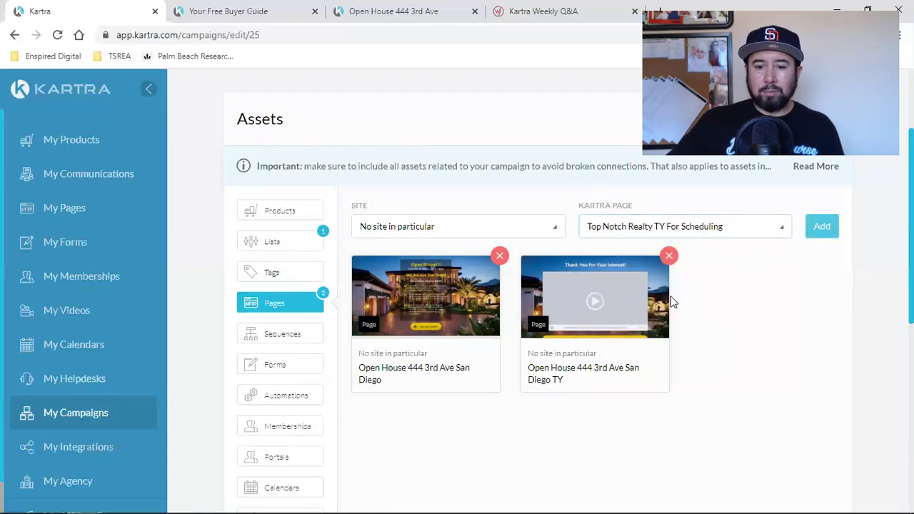
pyautogui.click(823, 231)
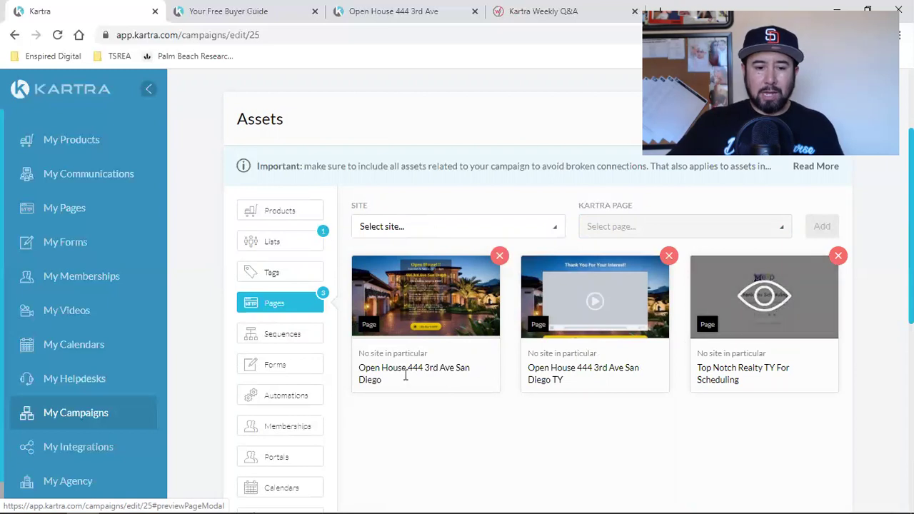
# Browse the available email sequences and leave the campaign without any sequence attached
pyautogui.click(284, 345)
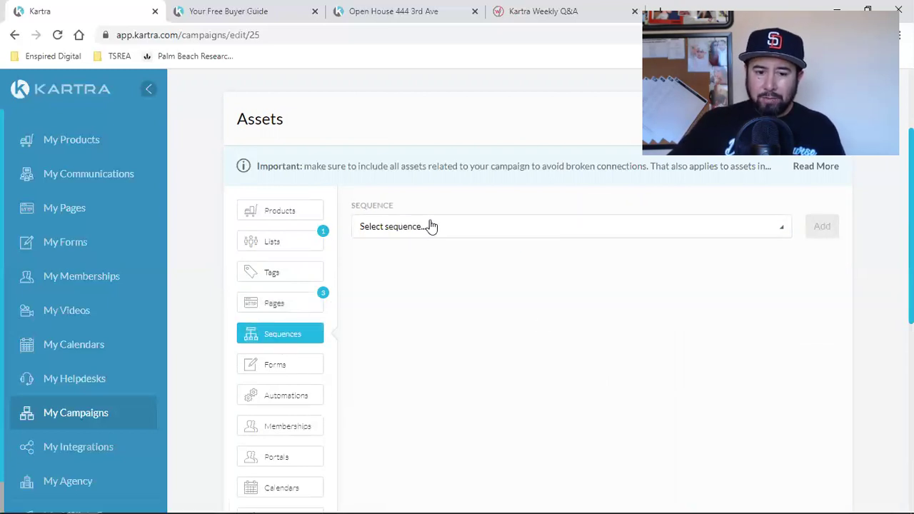
pyautogui.click(416, 238)
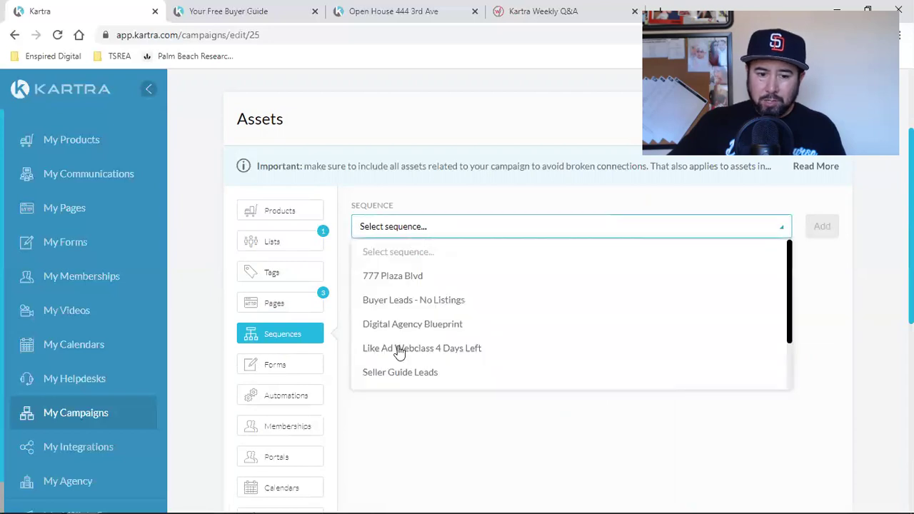
pyautogui.scroll(-2, 459, 348)
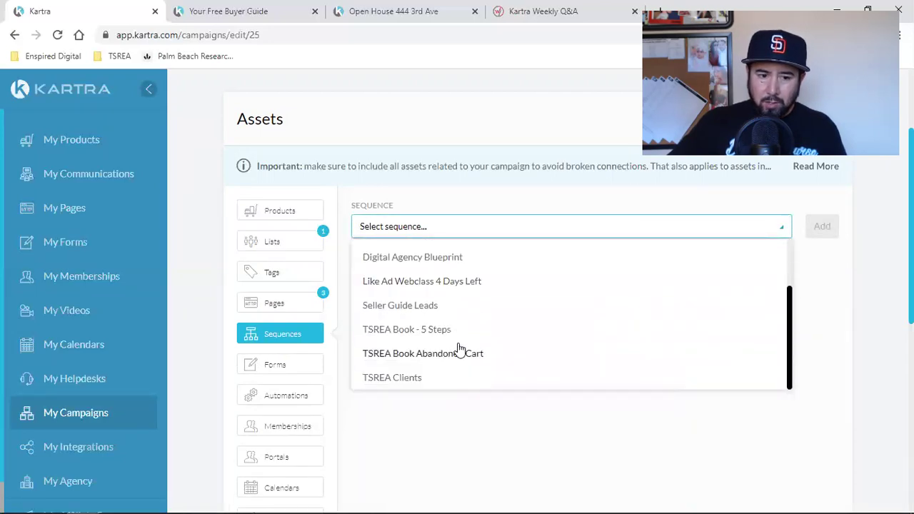
pyautogui.scroll(-2, 458, 346)
pyautogui.scroll(2, 458, 344)
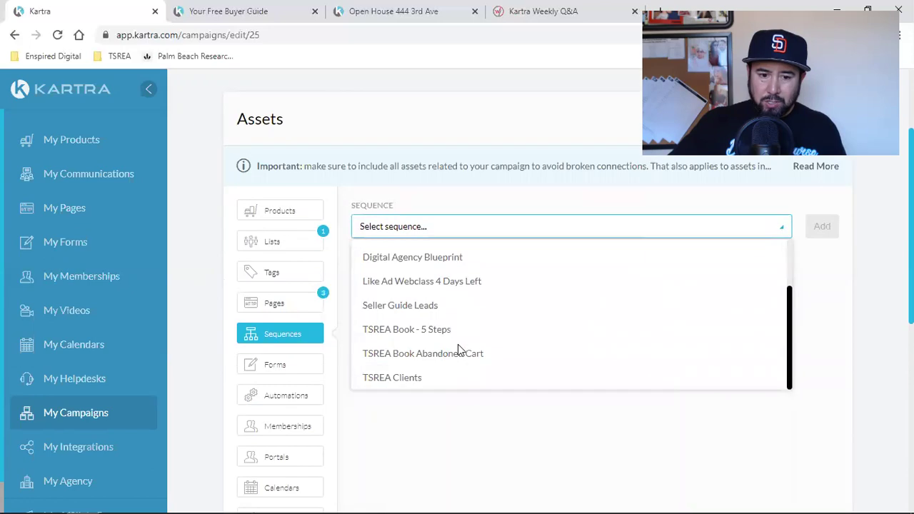
pyautogui.click(420, 428)
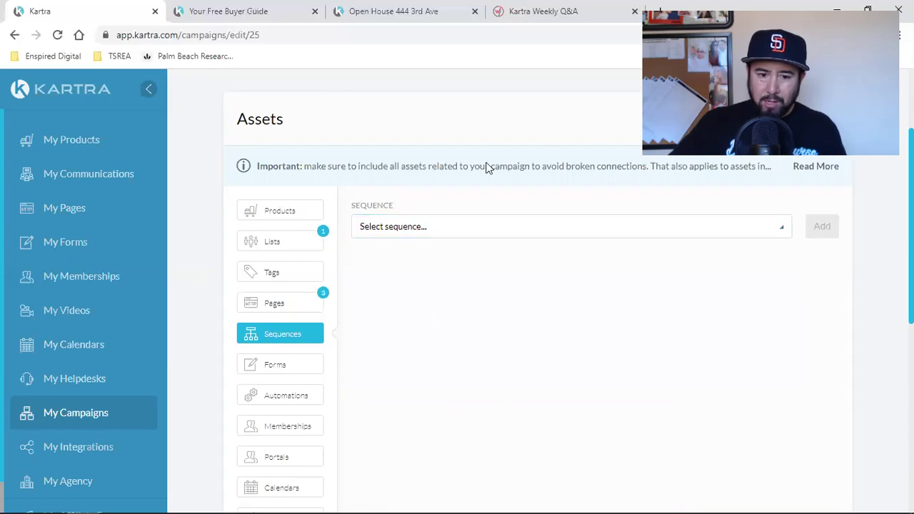
# Check the RSVP form on the live Open House 444 3rd Ave page, then add that form
pyautogui.click(276, 368)
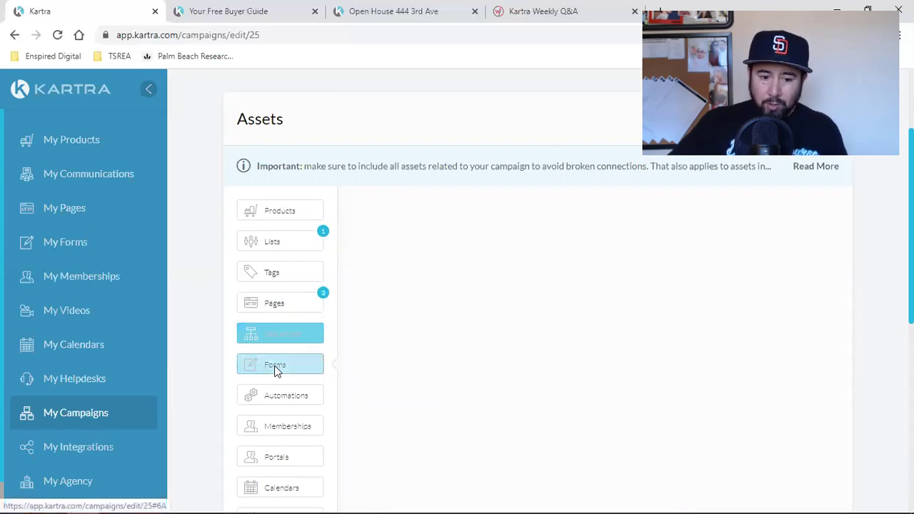
pyautogui.click(420, 227)
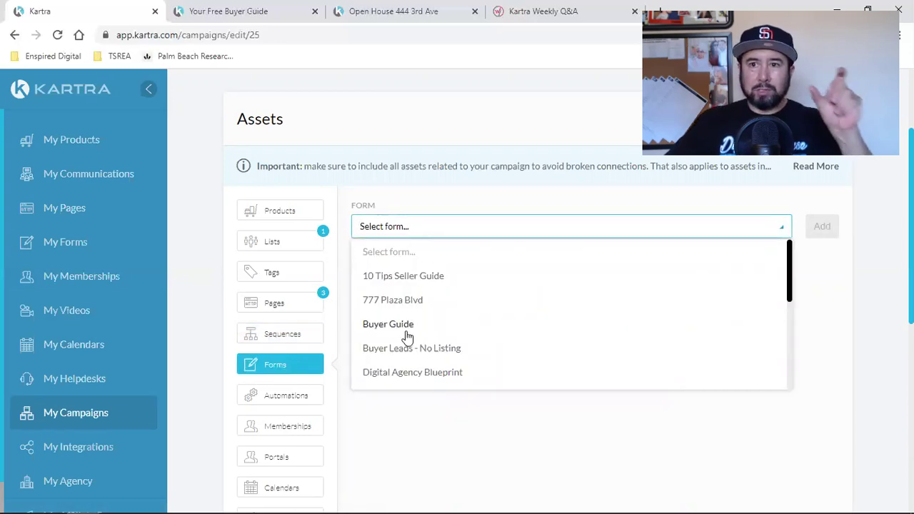
pyautogui.click(420, 7)
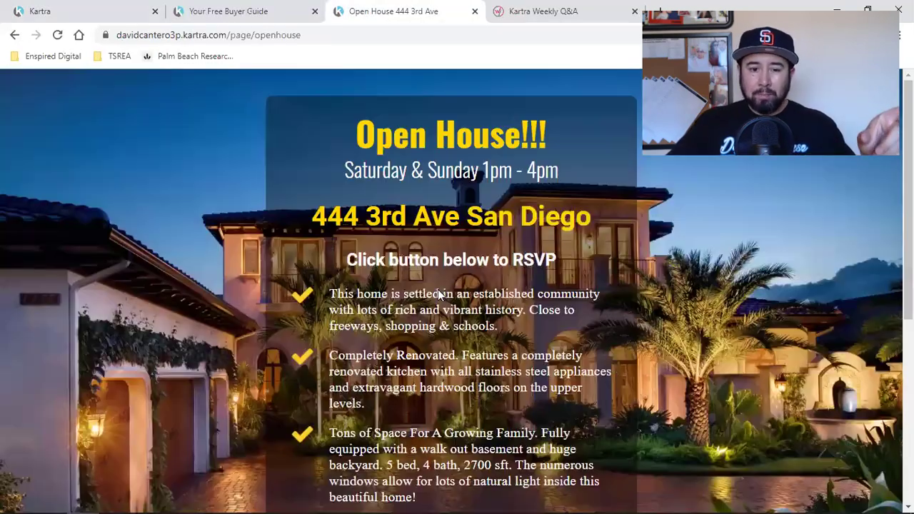
pyautogui.scroll(-4, 682, 354)
pyautogui.click(495, 332)
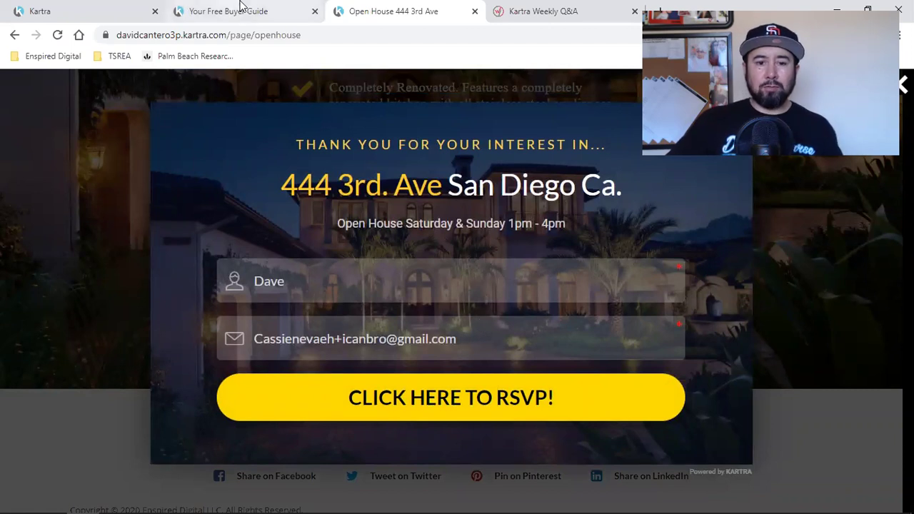
pyautogui.click(133, 9)
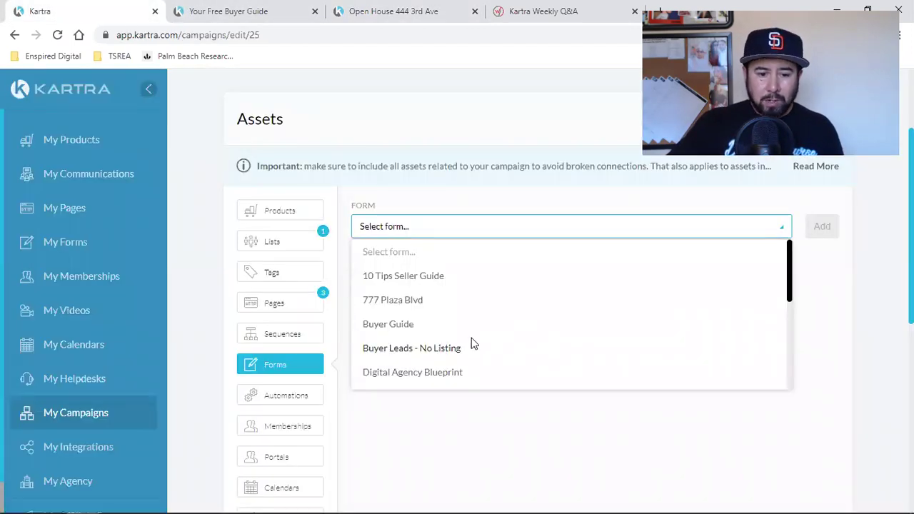
pyautogui.scroll(-2, 547, 330)
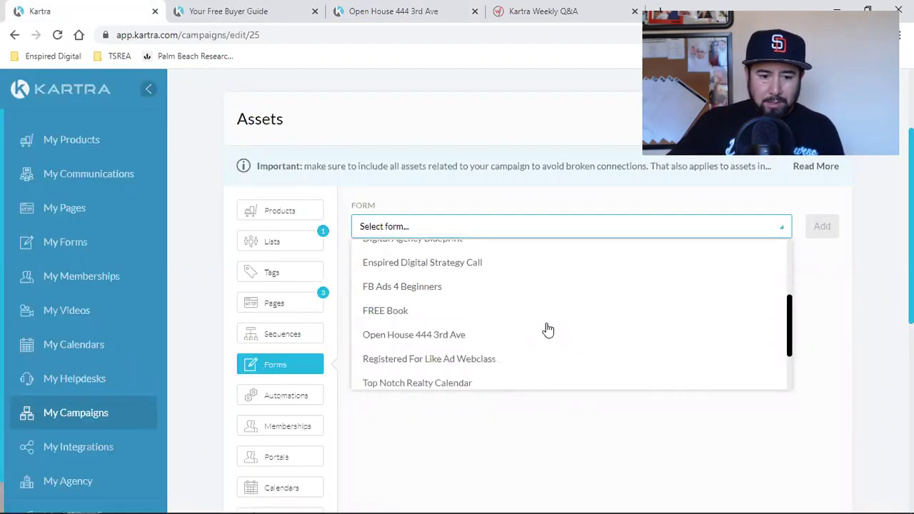
pyautogui.click(447, 335)
pyautogui.click(822, 226)
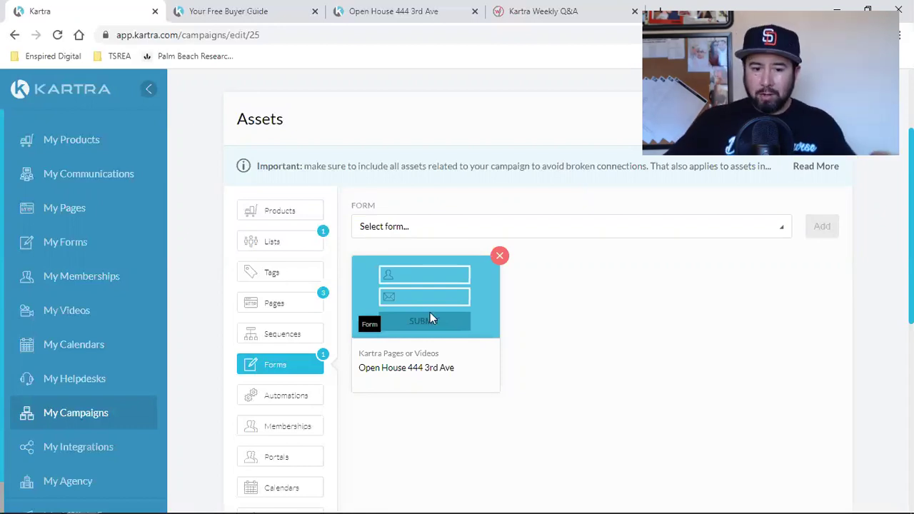
# Add the Top Notch Realty Calendar form as the second form asset
pyautogui.click(416, 227)
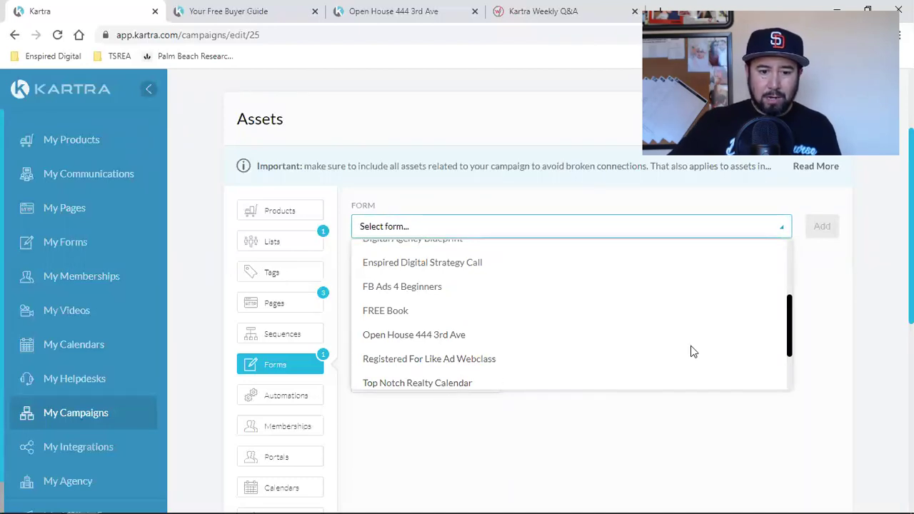
pyautogui.click(444, 384)
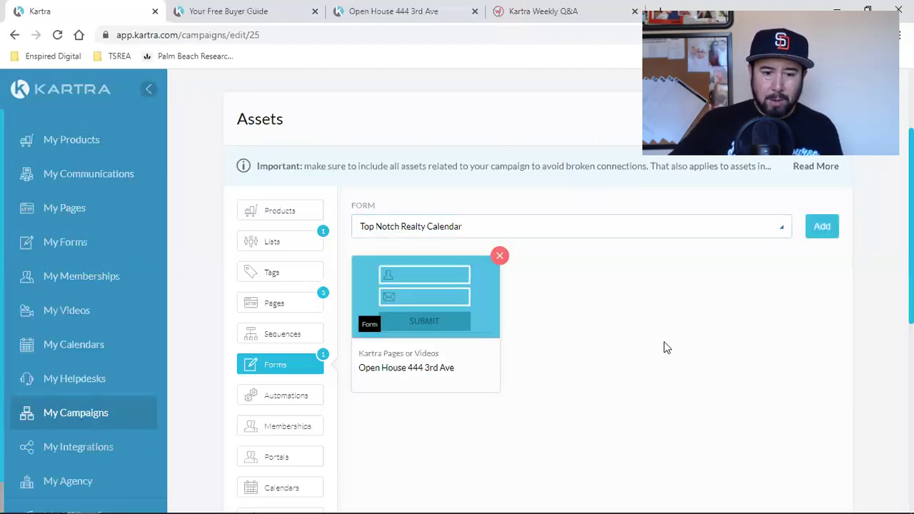
pyautogui.click(823, 236)
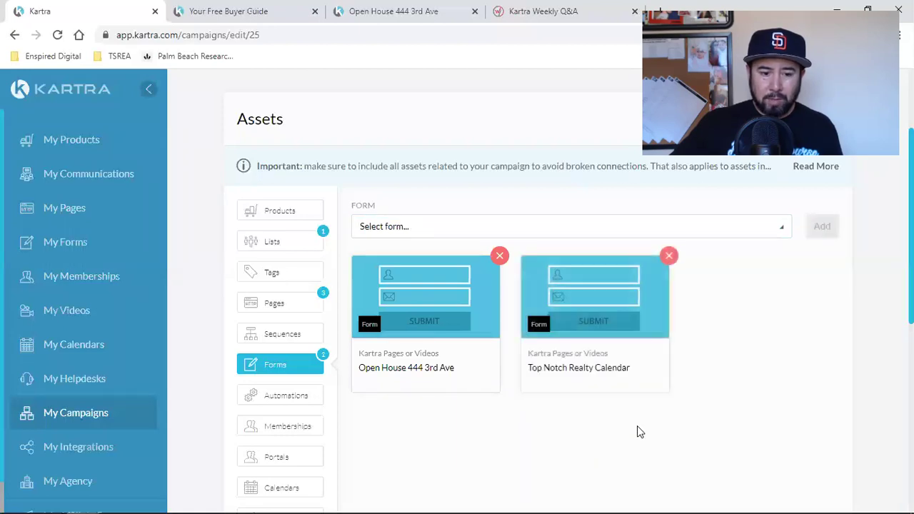
# Look through the campaign's list of available calendars without choosing one
pyautogui.scroll(-2, 211, 357)
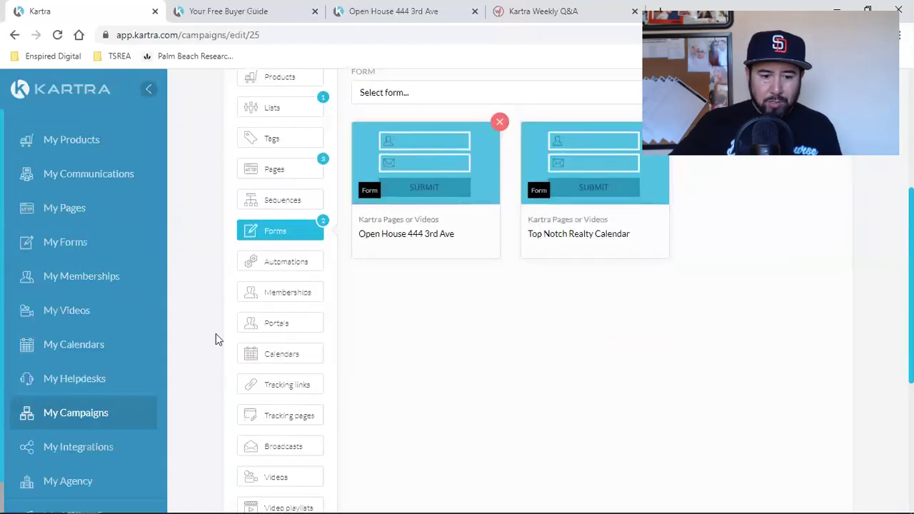
pyautogui.click(285, 353)
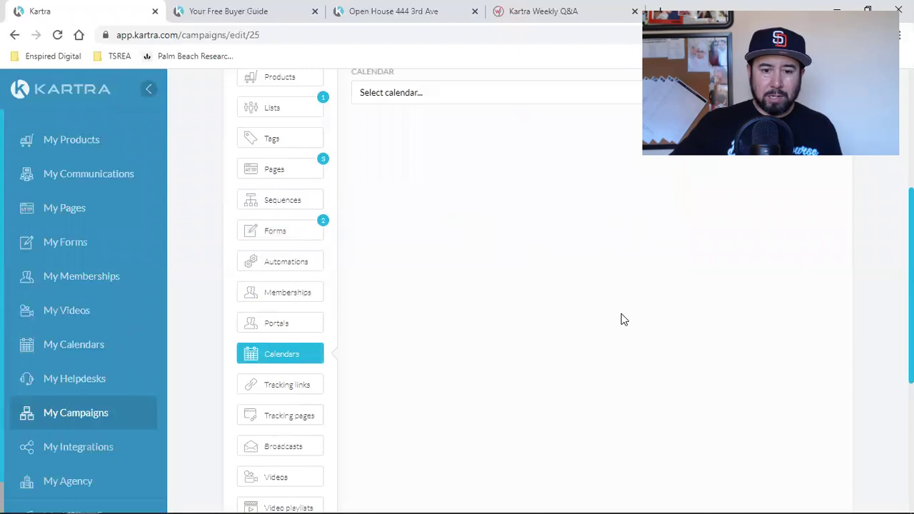
pyautogui.scroll(2, 571, 315)
pyautogui.click(448, 229)
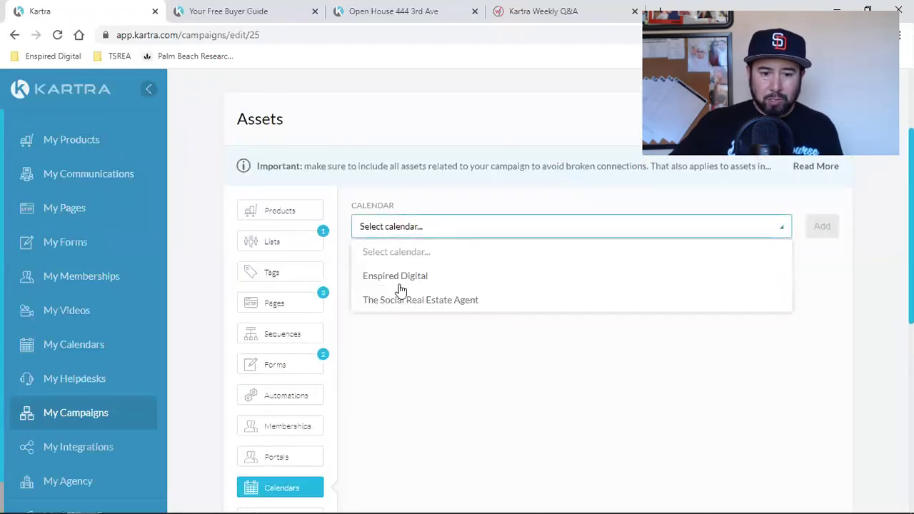
pyautogui.scroll(-2, 452, 280)
pyautogui.scroll(2, 453, 280)
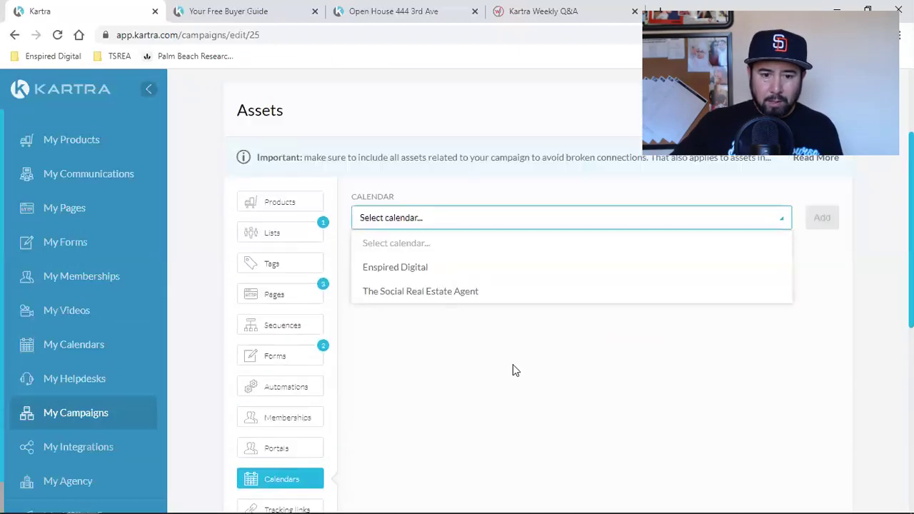
pyautogui.click(429, 383)
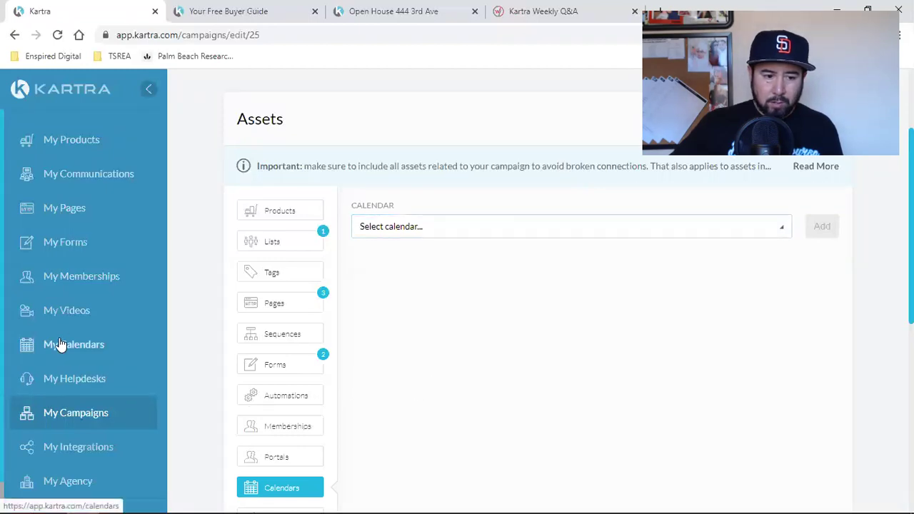
# Confirm the calendar name 'The Social Real Estate Agent' on the Calendars page in a new tab
pyautogui.rightClick(61, 347)
pyautogui.click(98, 355)
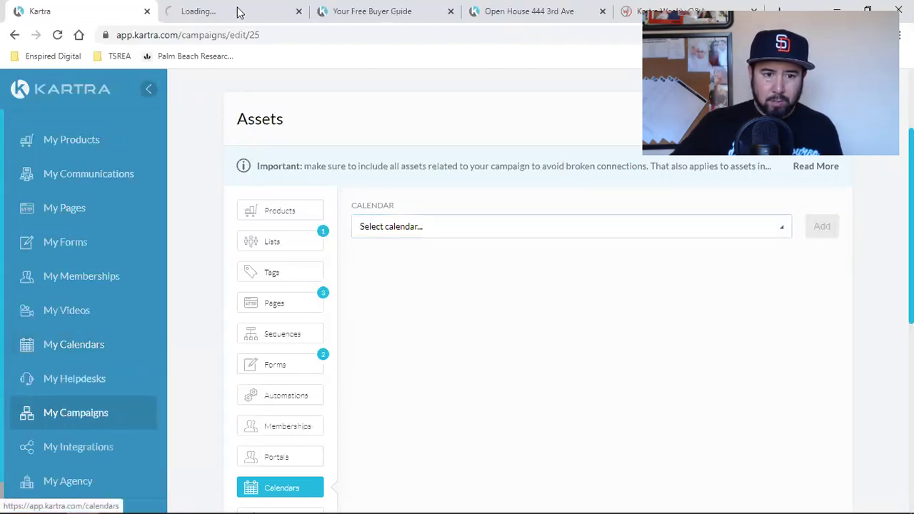
pyautogui.click(240, 12)
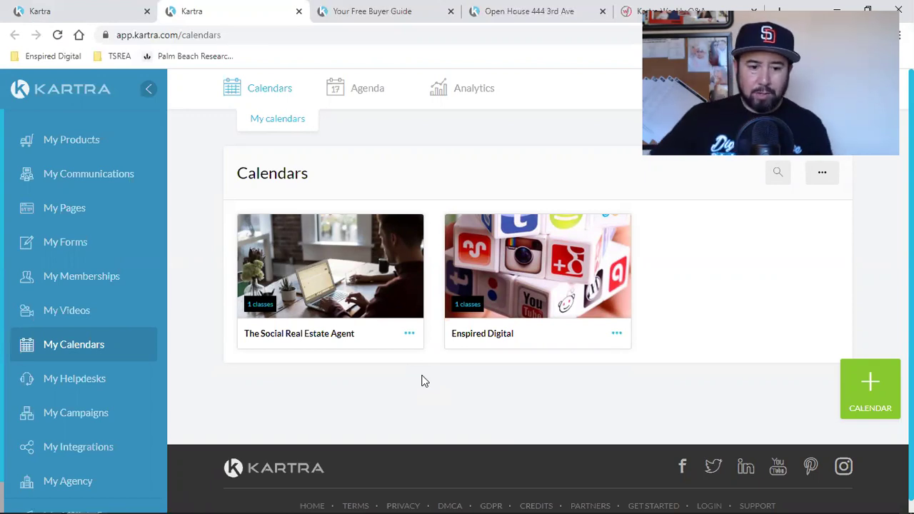
pyautogui.tripleClick(328, 333)
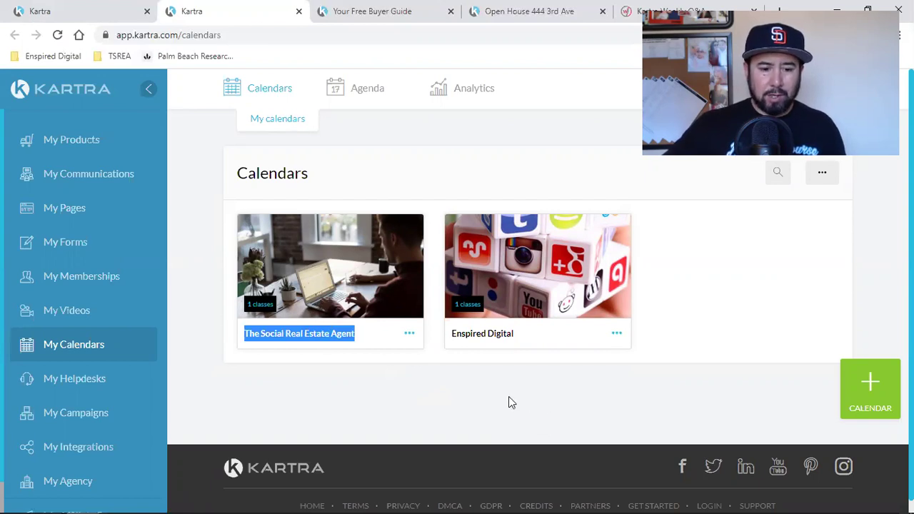
pyautogui.hotkey('ctrl', 'shift', 'Tab')
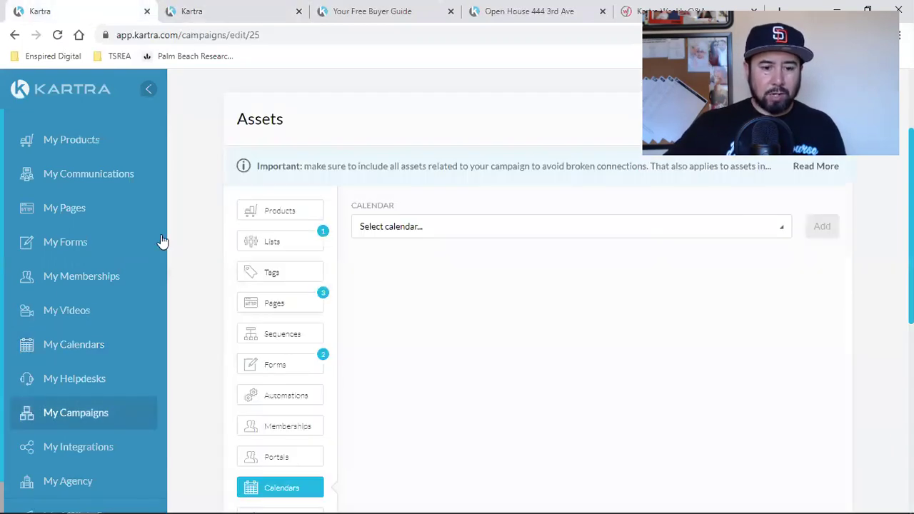
# Add The Social Real Estate Agent calendar and save assets: 1 list, 3 pages, 2 forms, 1 calendar
pyautogui.click(466, 239)
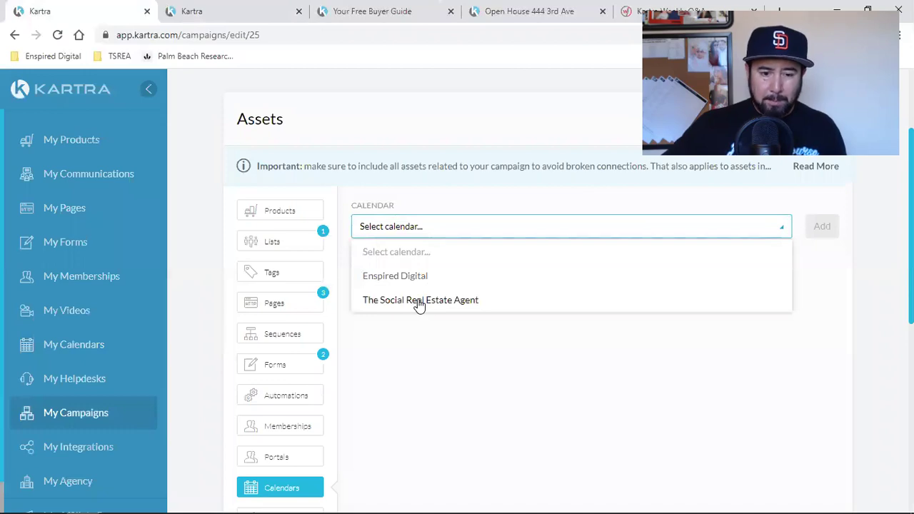
pyautogui.click(419, 301)
pyautogui.click(813, 229)
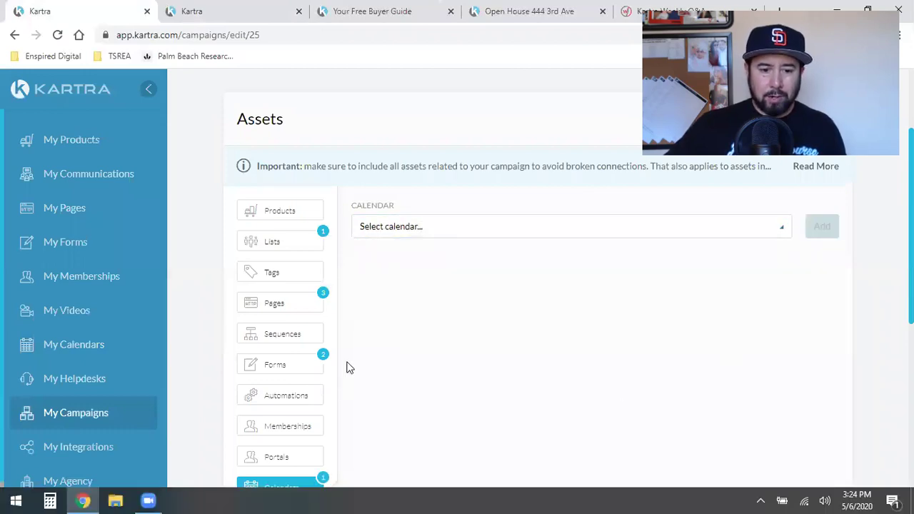
pyautogui.scroll(-2, 400, 314)
pyautogui.scroll(-2, 400, 316)
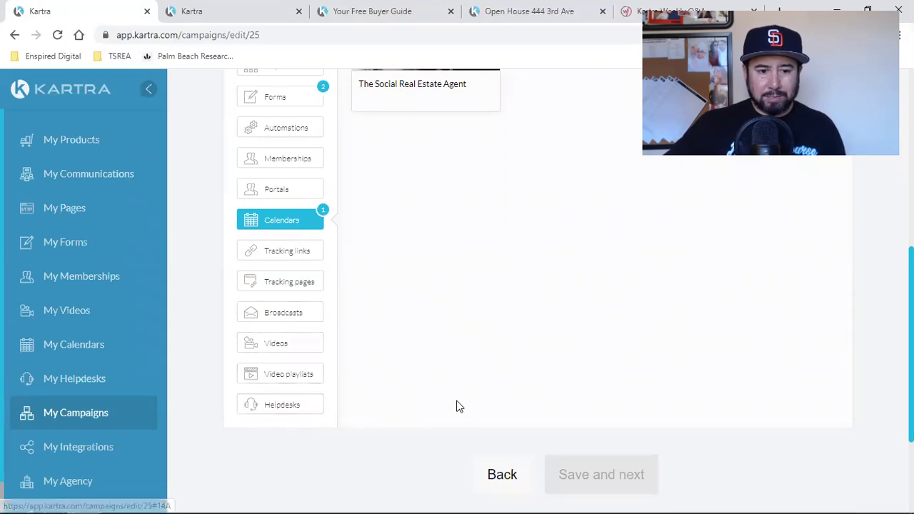
pyautogui.scroll(6, 460, 406)
pyautogui.click(818, 253)
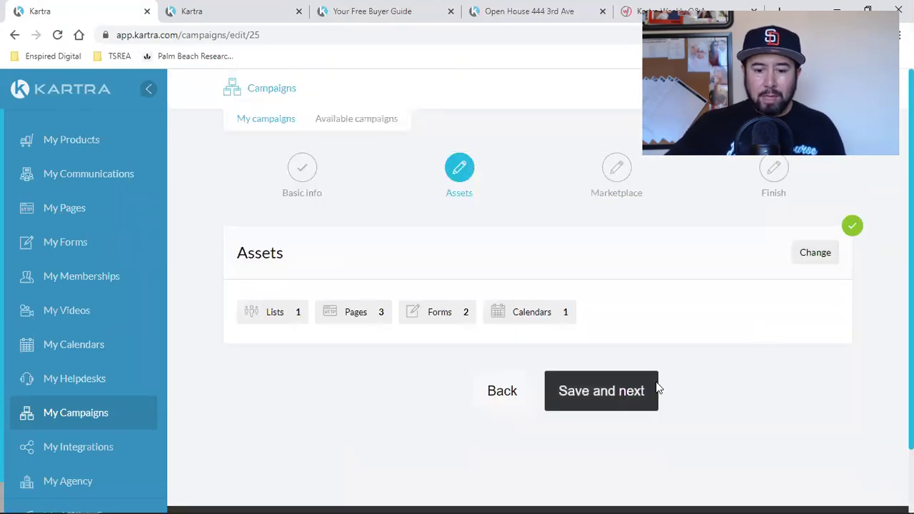
# On the marketplace step, choose 'No, keep it private' and save
pyautogui.click(625, 391)
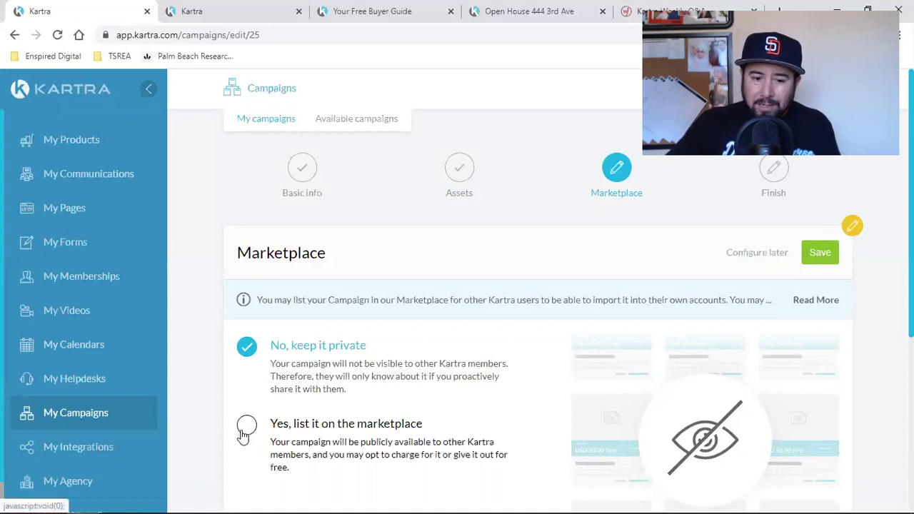
pyautogui.scroll(-2, 243, 414)
pyautogui.click(246, 290)
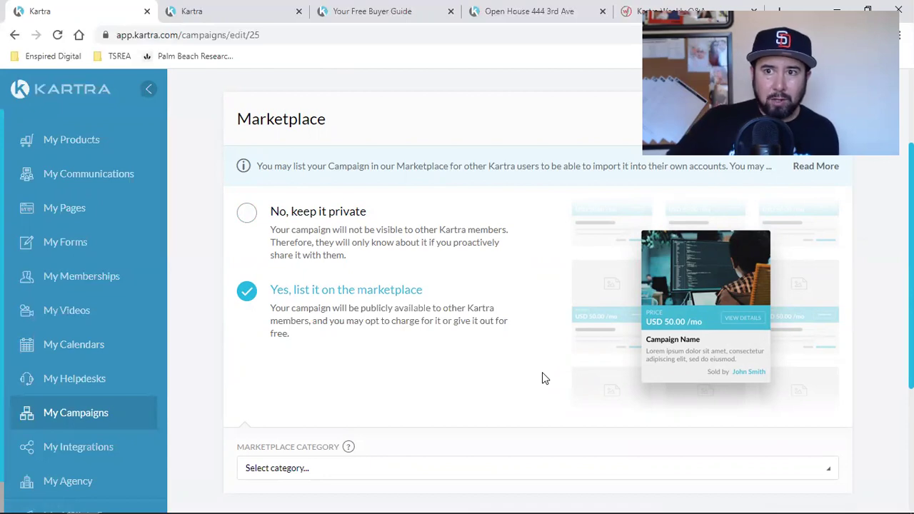
pyautogui.click(251, 217)
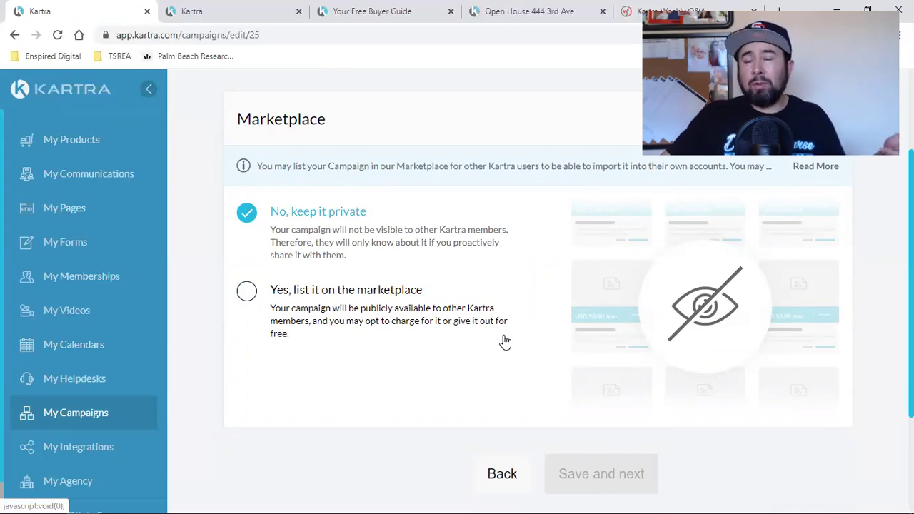
pyautogui.scroll(-3, 538, 338)
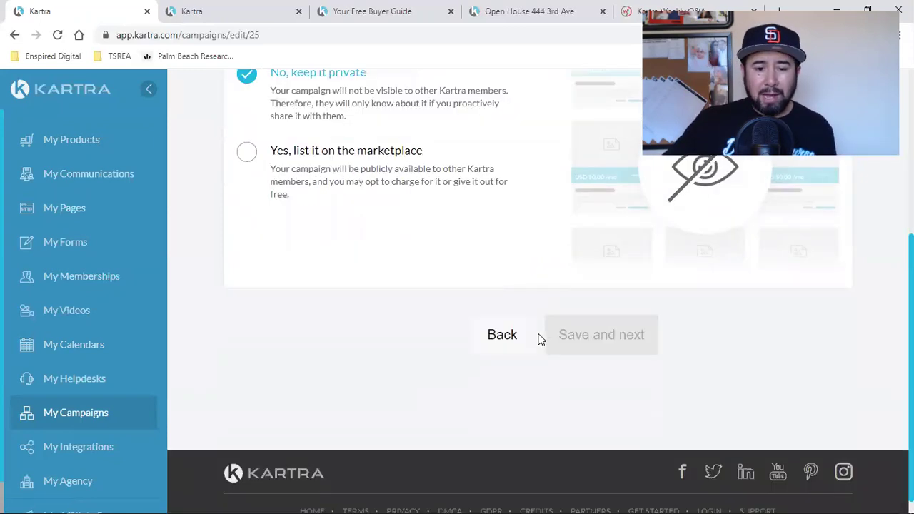
pyautogui.scroll(5, 538, 338)
pyautogui.click(819, 252)
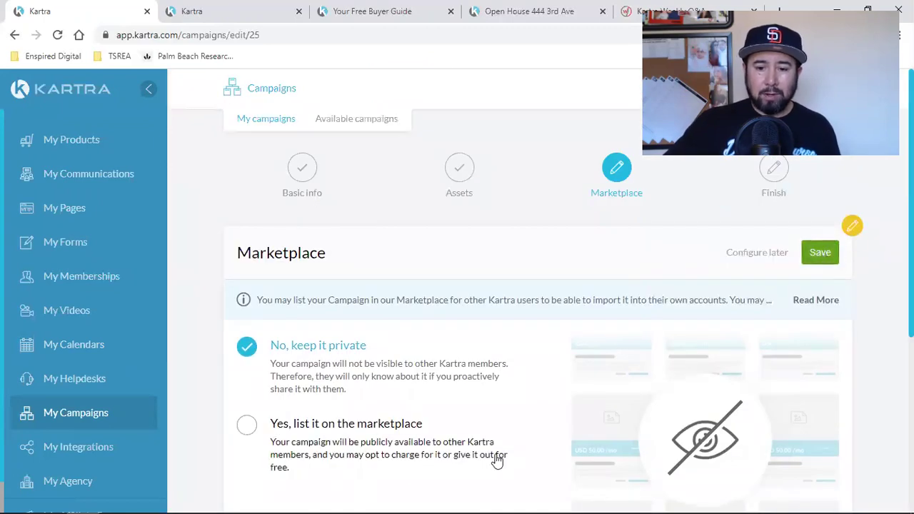
# Finish the campaign setup and return to My Campaigns, where it shows 7 assets
pyautogui.click(610, 406)
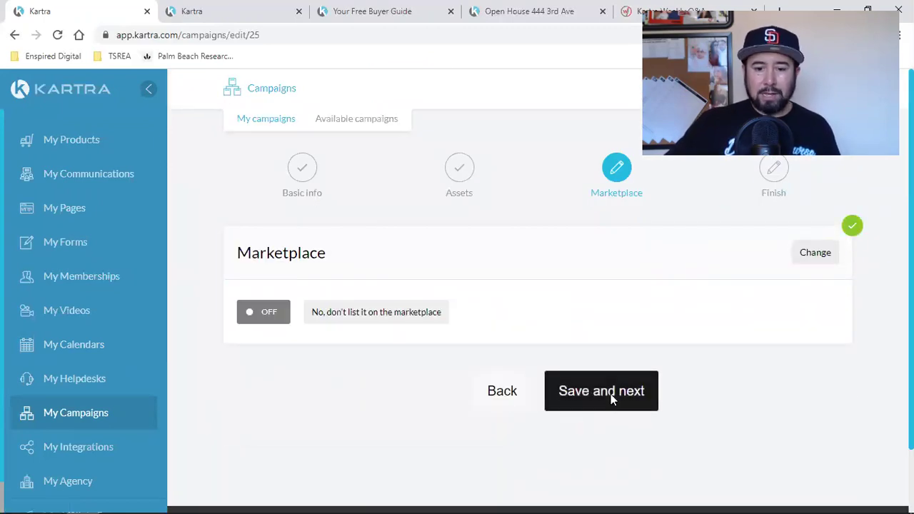
pyautogui.scroll(-1, 610, 400)
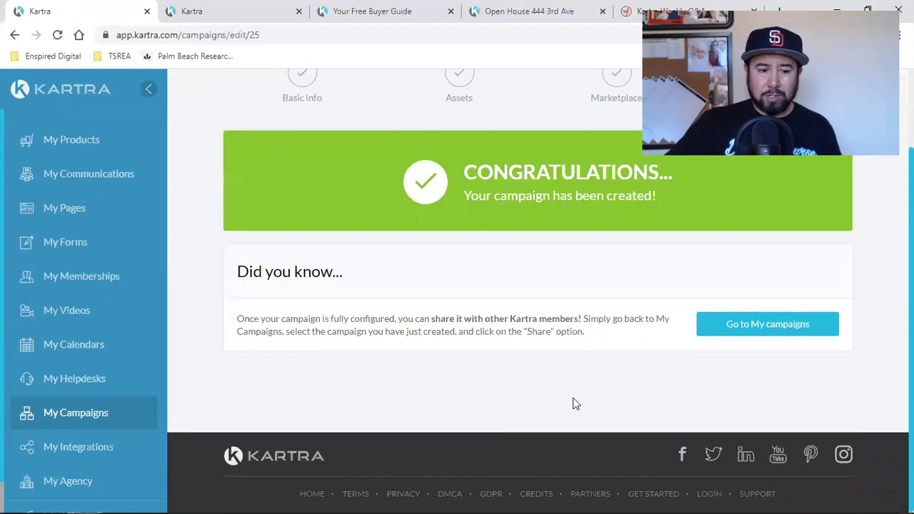
pyautogui.click(61, 414)
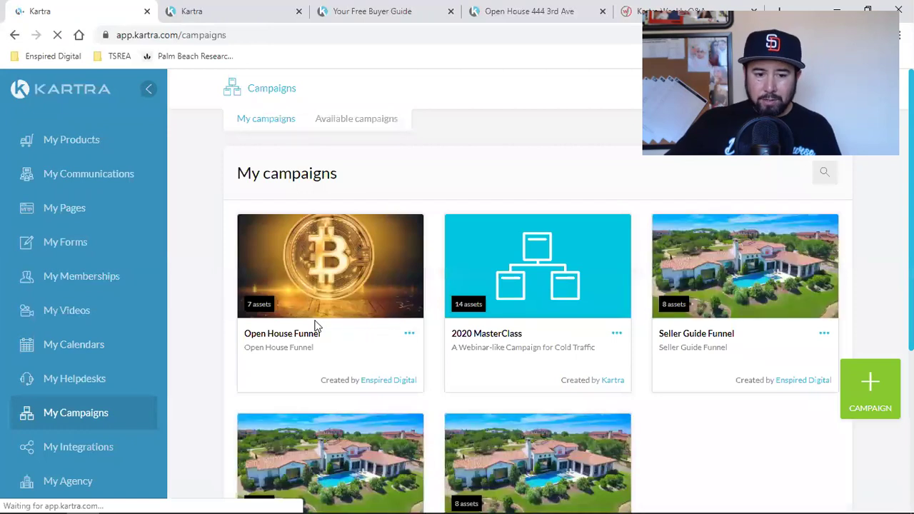
# Share Open House Funnel from its menu, tick 'Yes, I have read and agreed to these conditions', and continue
pyautogui.click(410, 336)
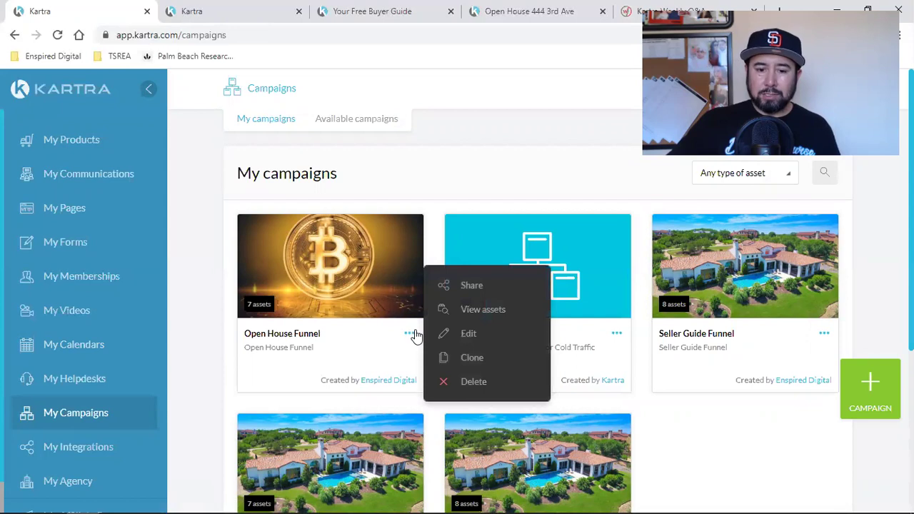
pyautogui.click(472, 286)
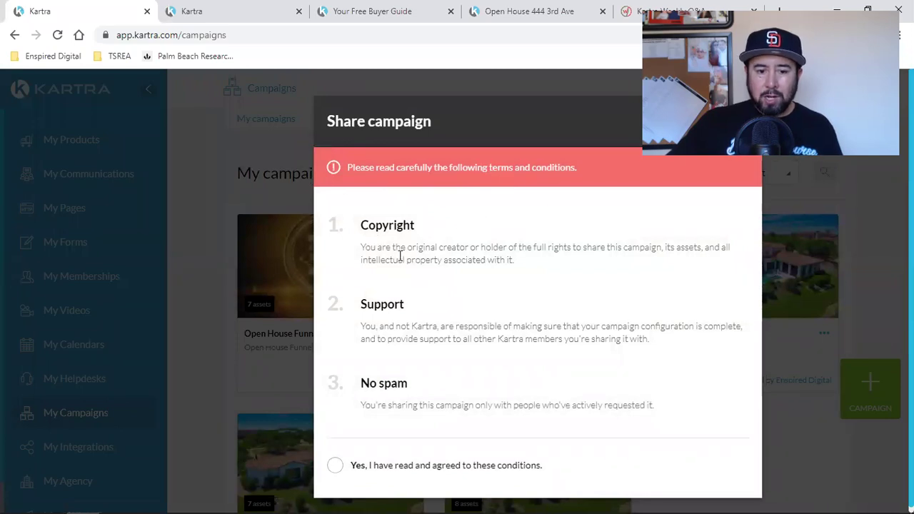
pyautogui.moveTo(408, 247); pyautogui.dragTo(507, 247)
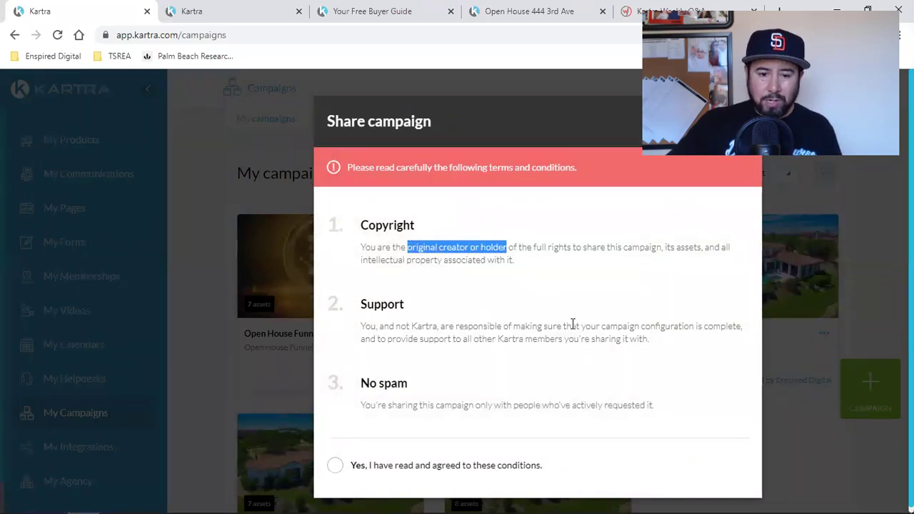
pyautogui.moveTo(422, 339); pyautogui.dragTo(545, 339)
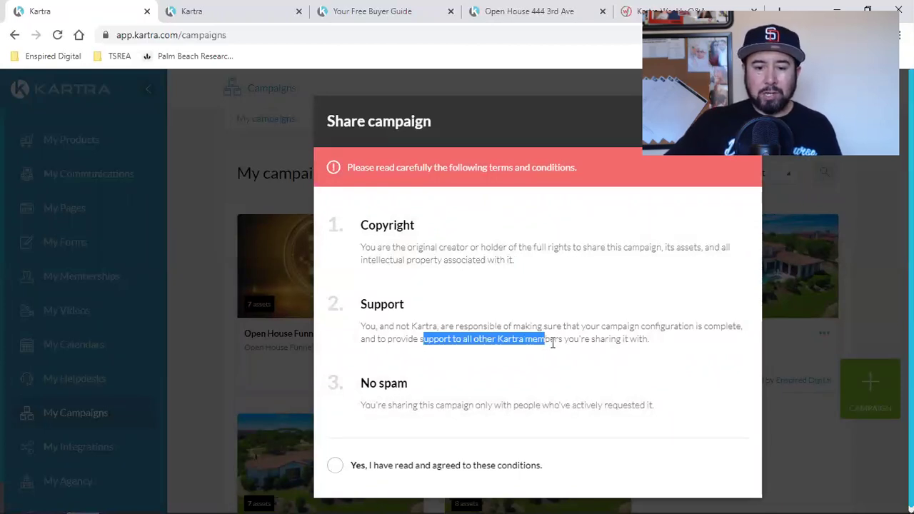
pyautogui.click(576, 341)
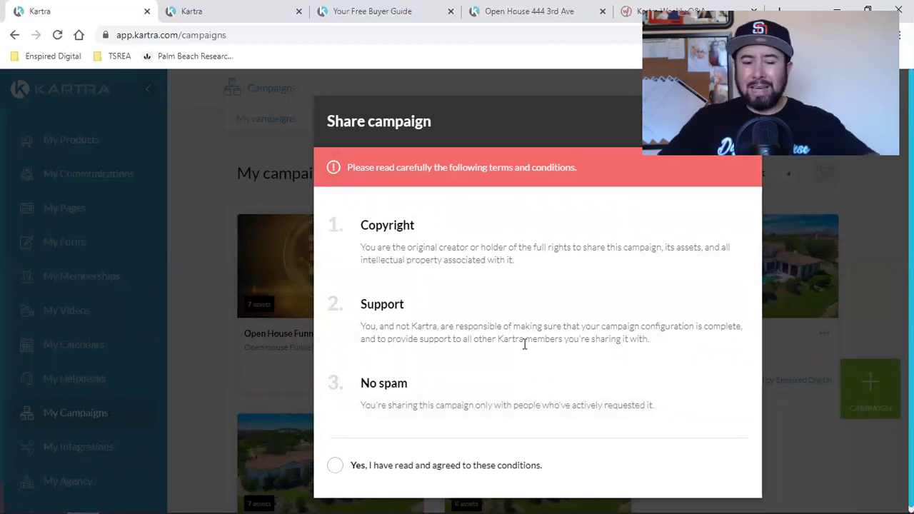
pyautogui.scroll(-1, 524, 343)
pyautogui.click(367, 459)
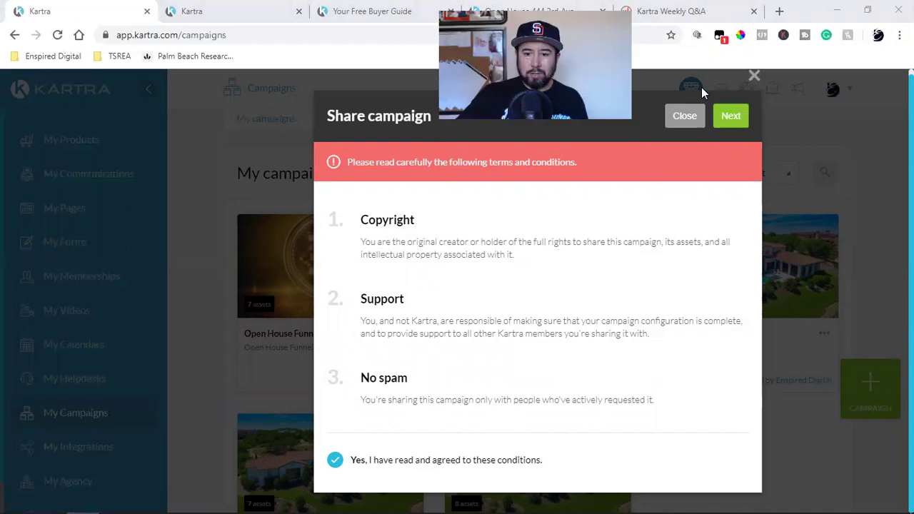
pyautogui.click(718, 117)
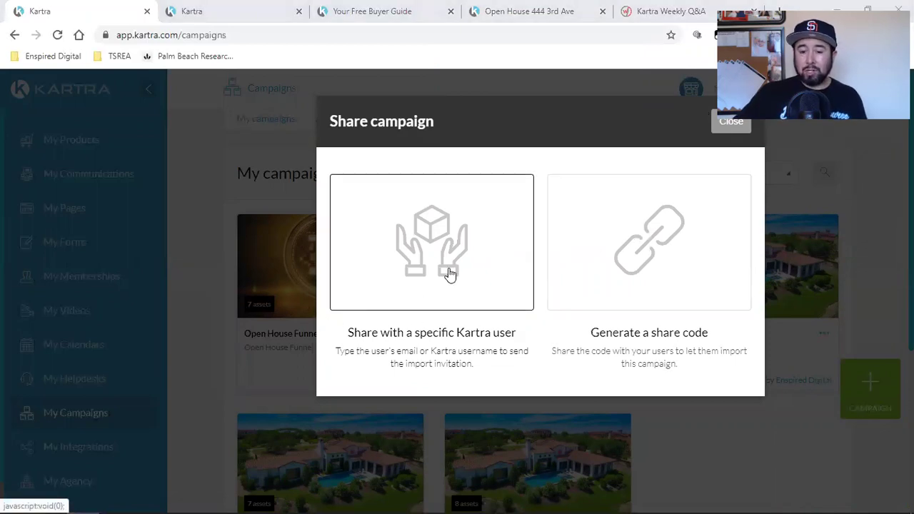
# Choose 'Generate a share code', copy the resulting code, and close the Share campaign window
pyautogui.click(597, 243)
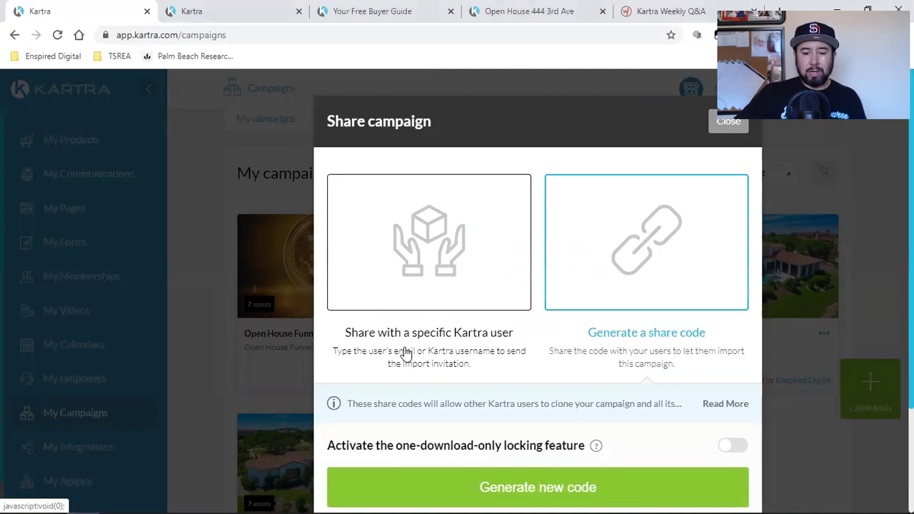
pyautogui.scroll(-2, 404, 353)
pyautogui.doubleClick(349, 450)
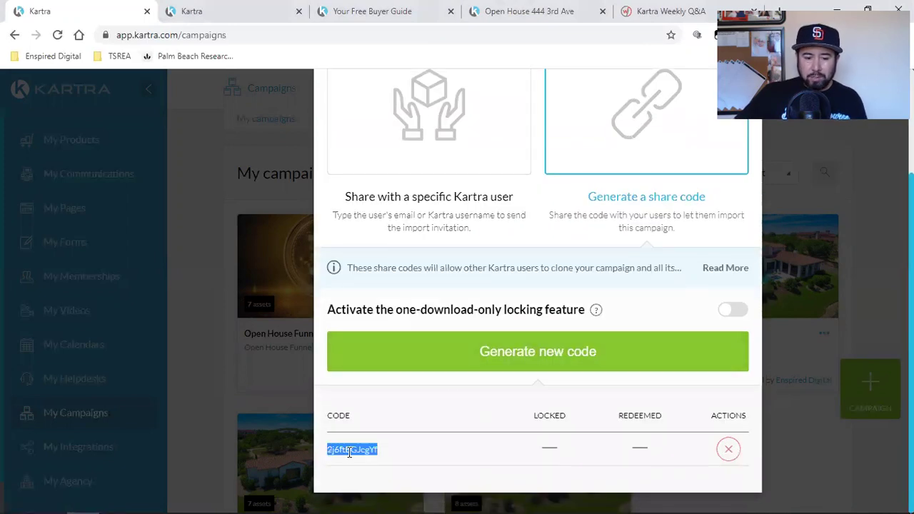
pyautogui.rightClick(352, 449)
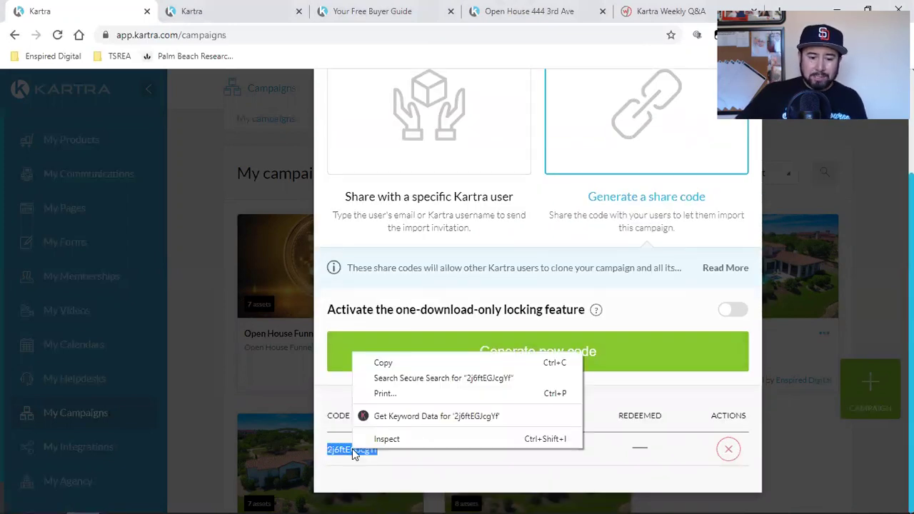
pyautogui.click(407, 363)
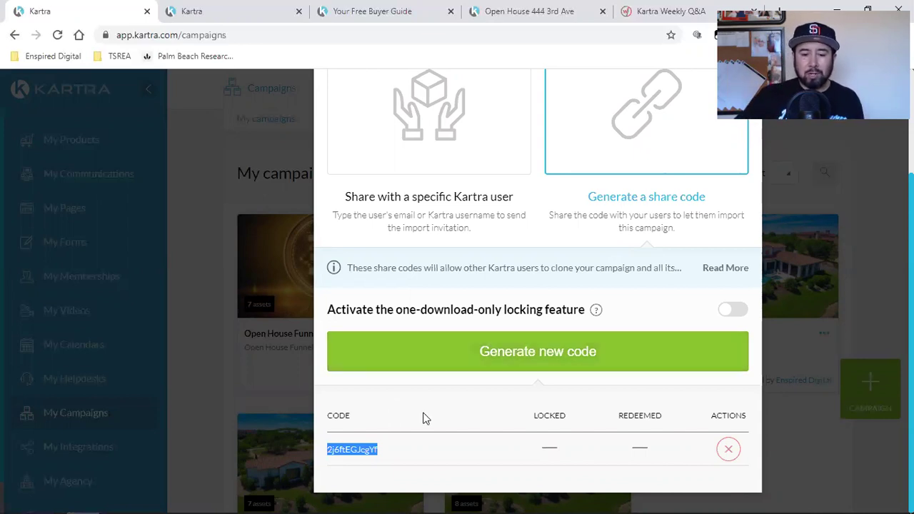
pyautogui.scroll(2, 726, 411)
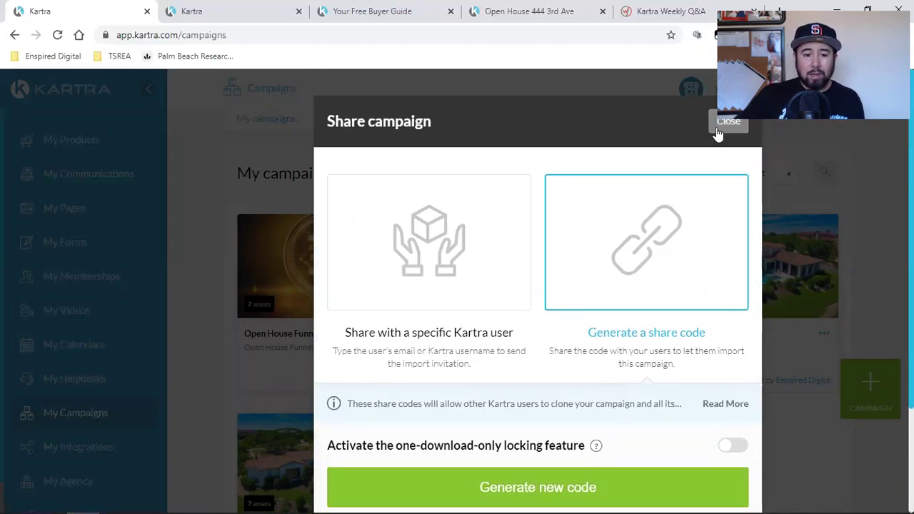
pyautogui.click(717, 133)
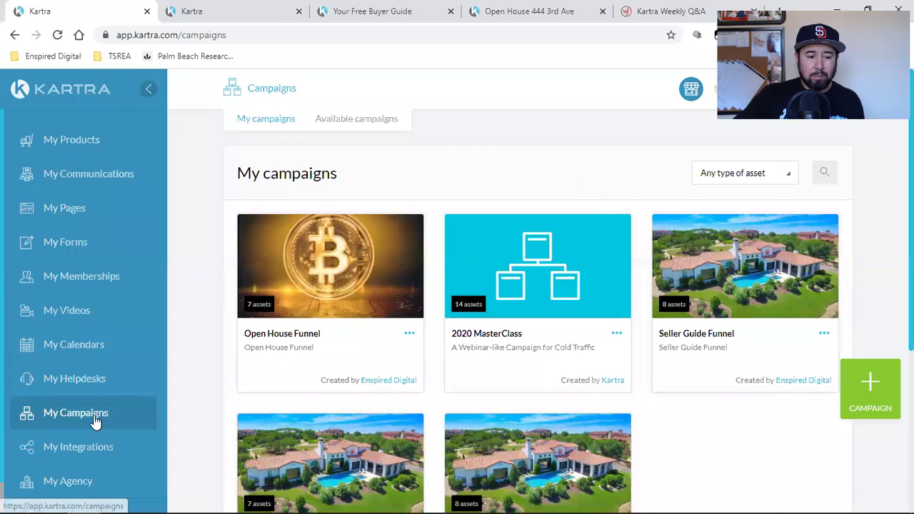
pyautogui.click(122, 422)
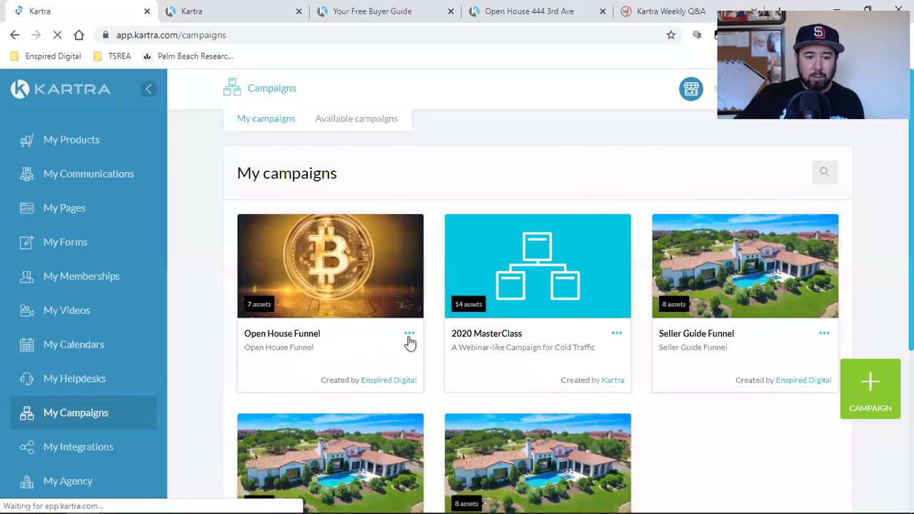
pyautogui.click(409, 335)
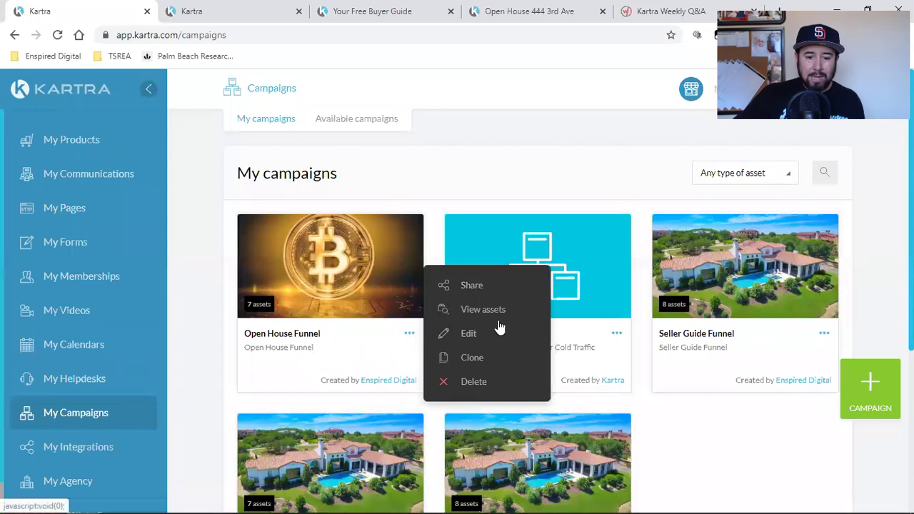
pyautogui.click(495, 285)
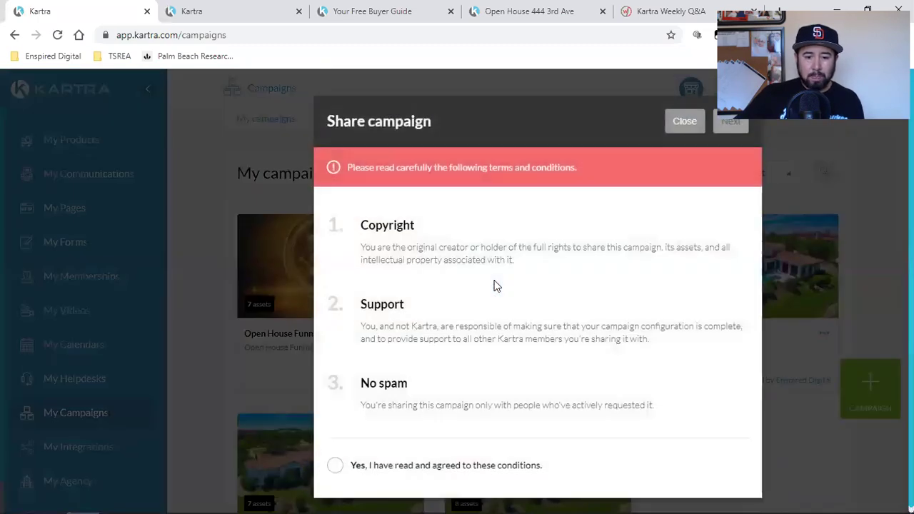
pyautogui.scroll(-1, 333, 400)
pyautogui.click(333, 461)
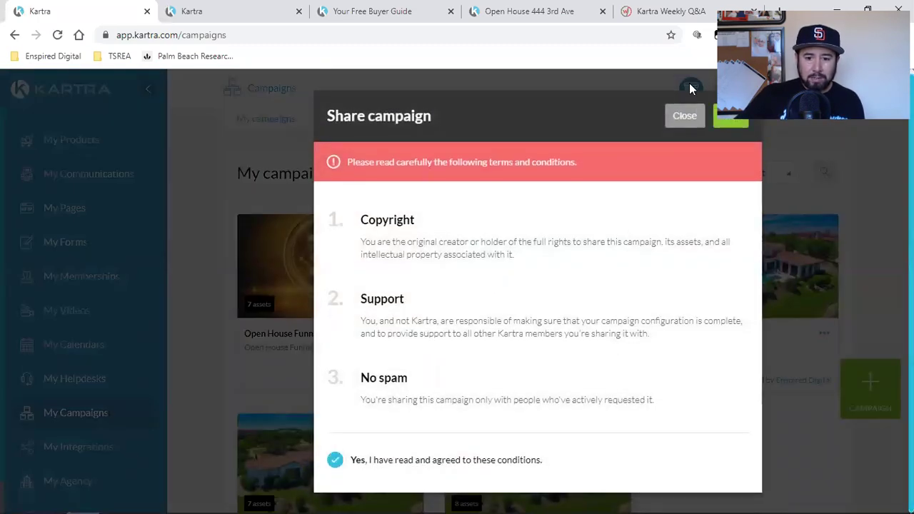
pyautogui.click(718, 118)
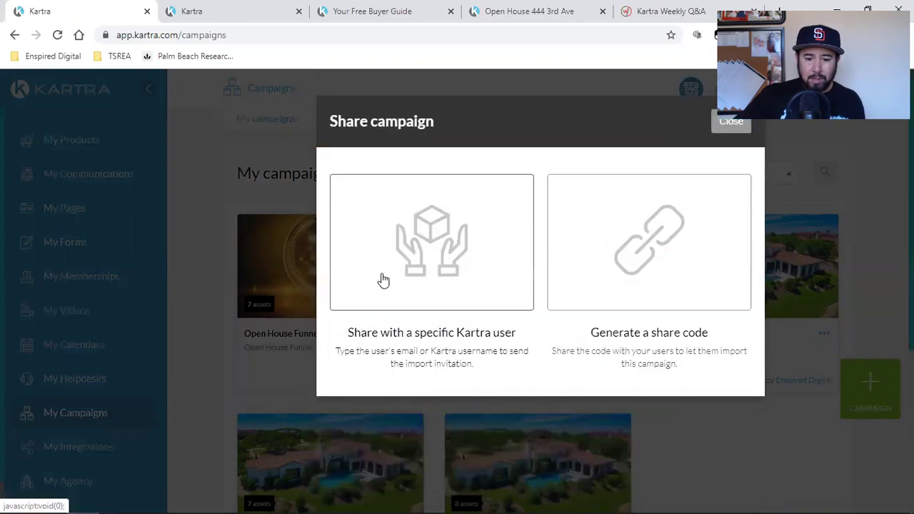
pyautogui.click(656, 252)
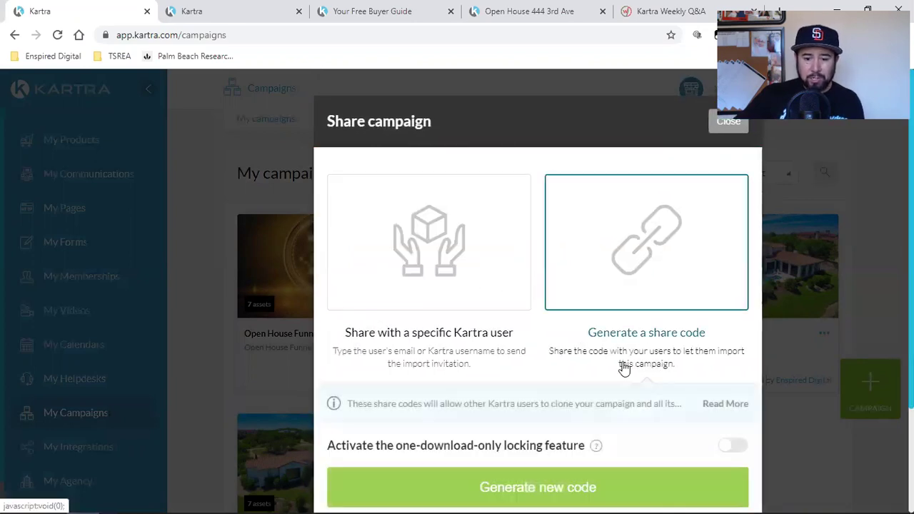
pyautogui.scroll(-2, 624, 369)
pyautogui.doubleClick(358, 450)
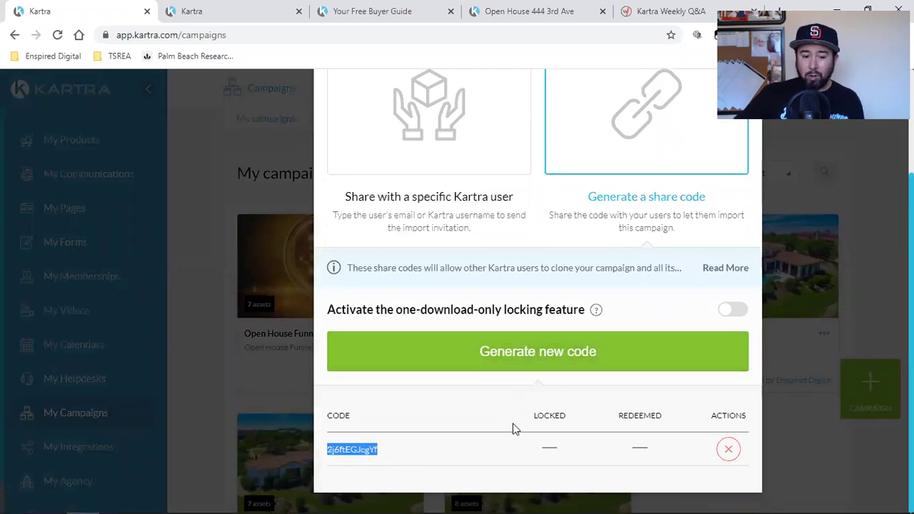
pyautogui.doubleClick(348, 452)
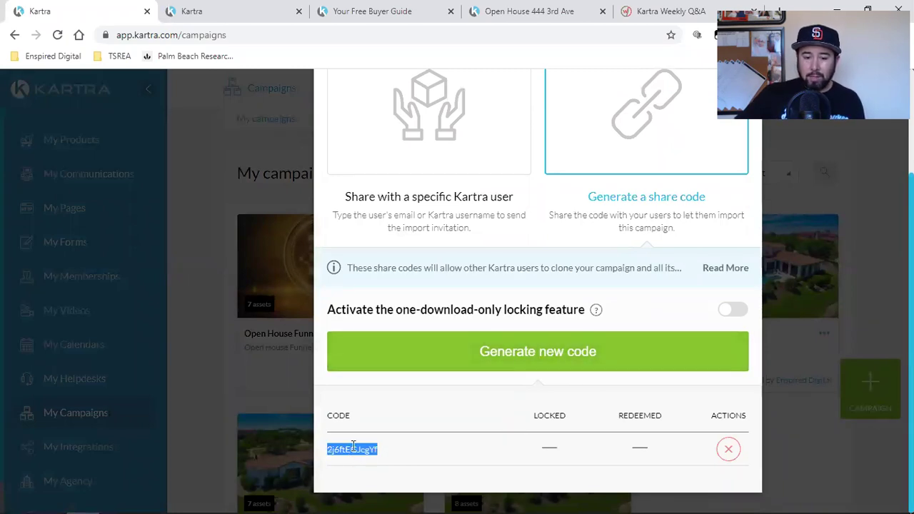
pyautogui.doubleClick(348, 448)
pyautogui.click(348, 448)
pyautogui.doubleClick(348, 449)
pyautogui.scroll(2, 400, 280)
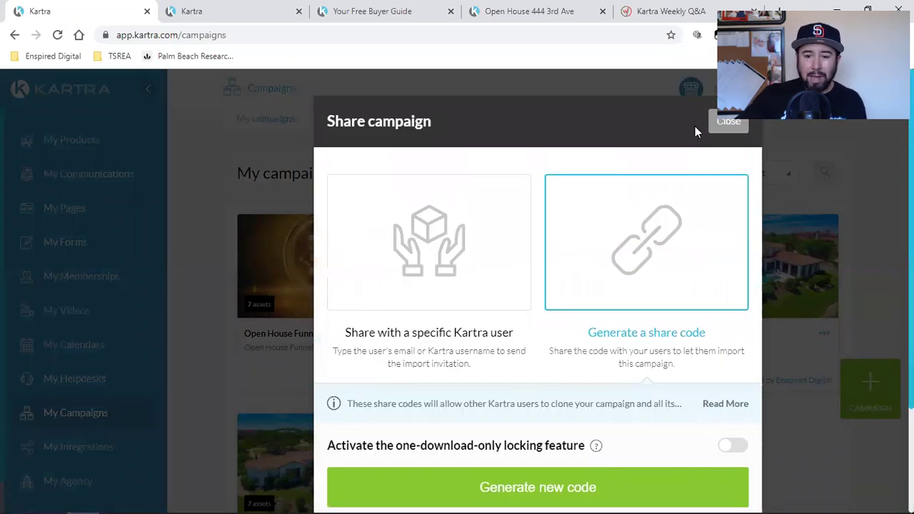
pyautogui.click(728, 122)
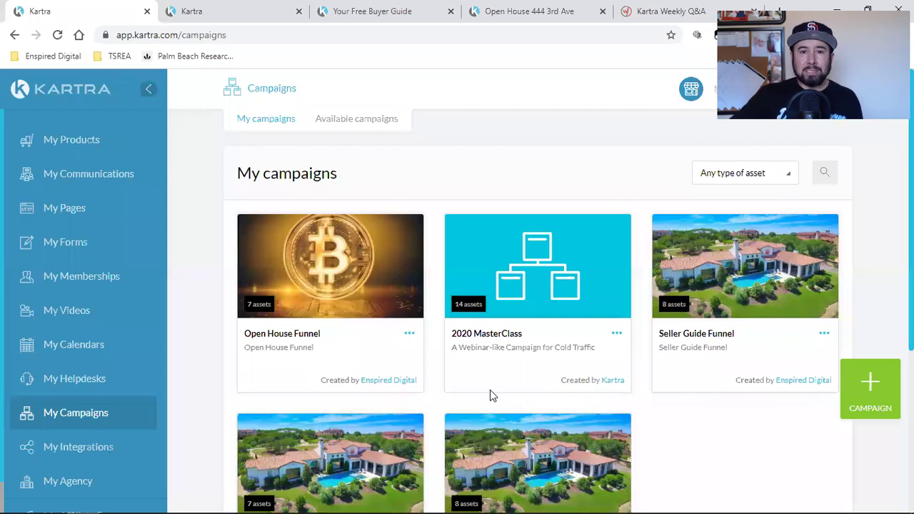